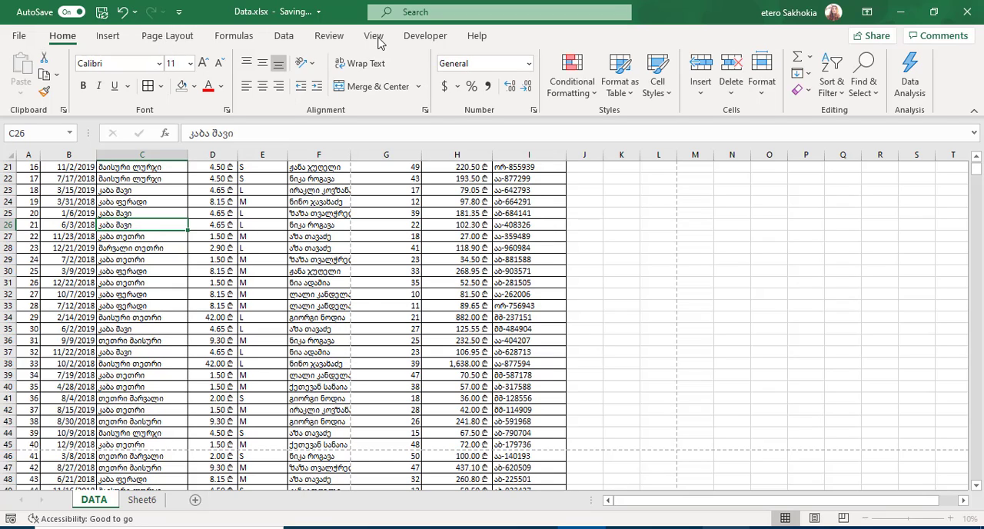
Step: Switch the DATA sheet to Page Layout view and look through its printed pages
left_click(354, 272)
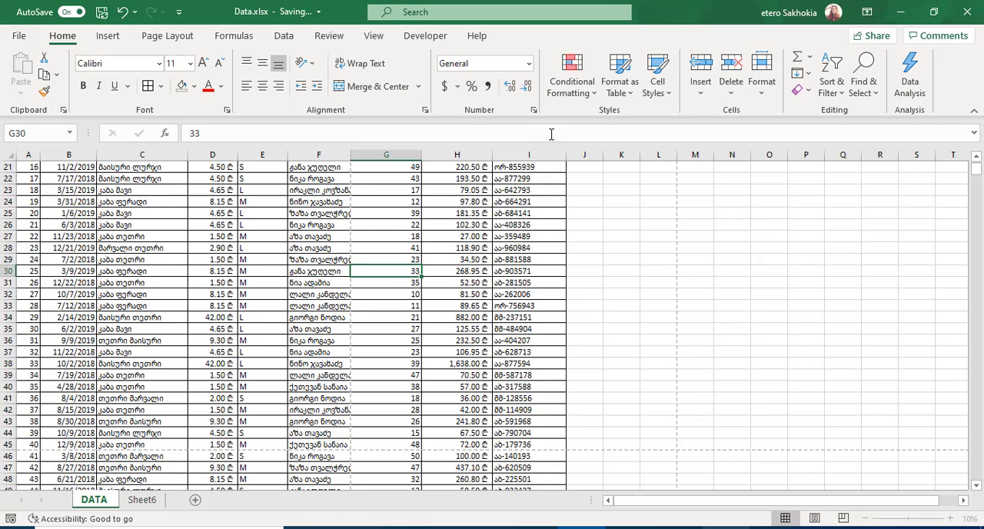
left_click(380, 36)
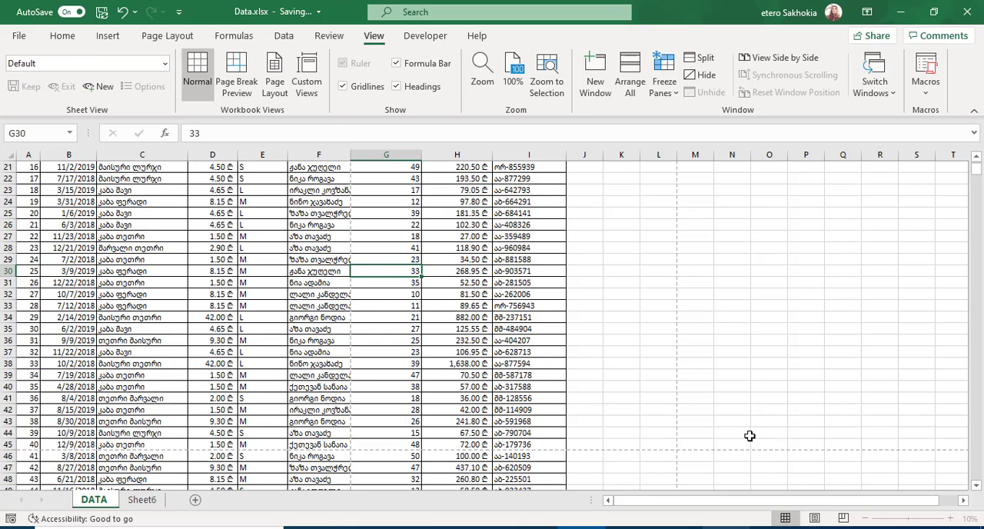
left_click(815, 518)
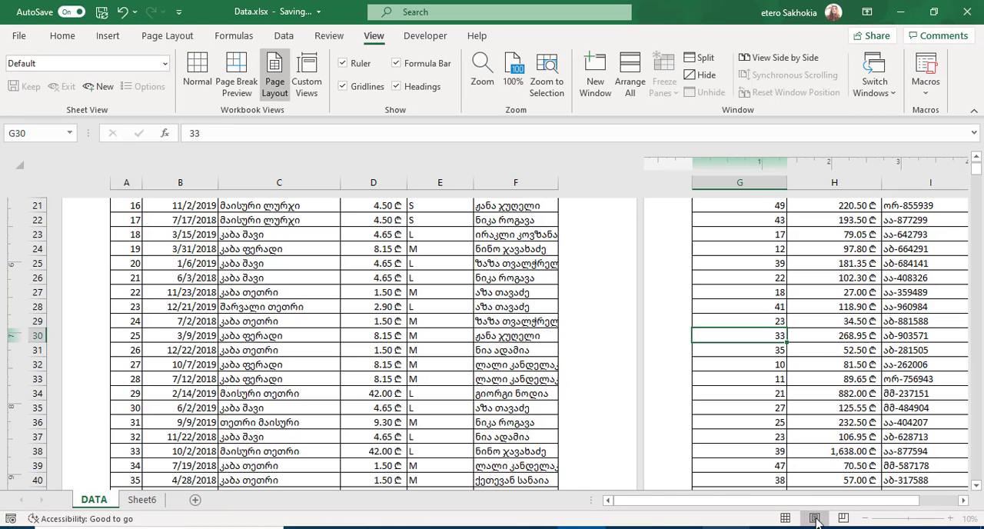
left_click(976, 158)
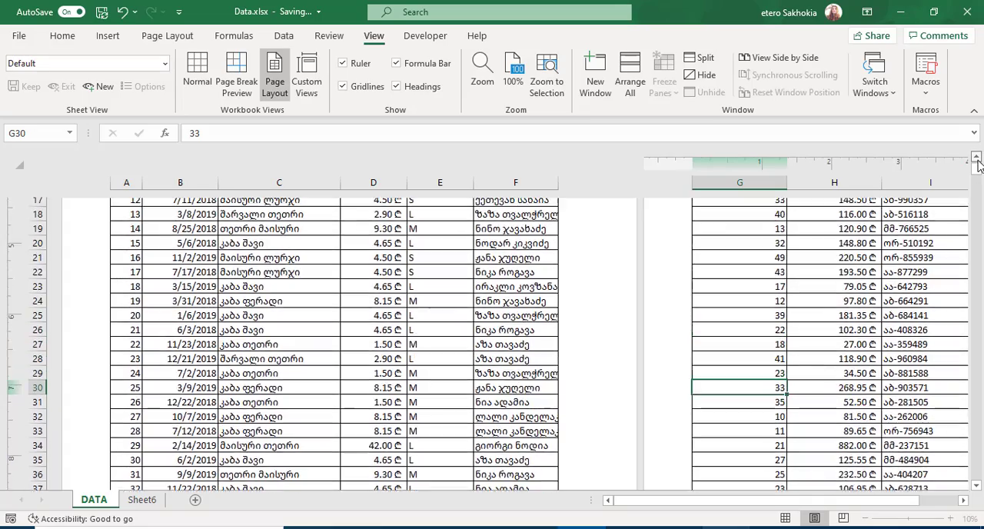
left_click_drag(976, 162, 977, 162)
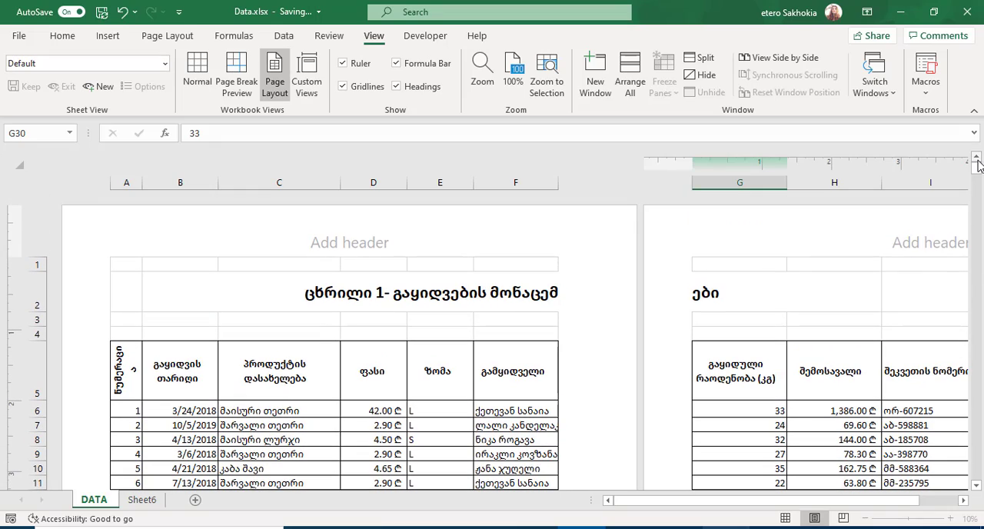
left_click(977, 240)
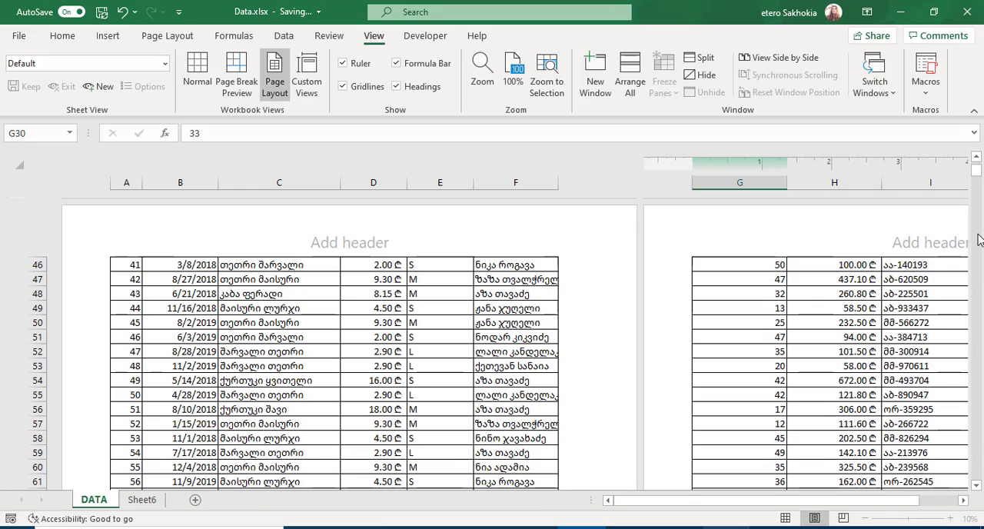
left_click(977, 240)
left_click(977, 240)
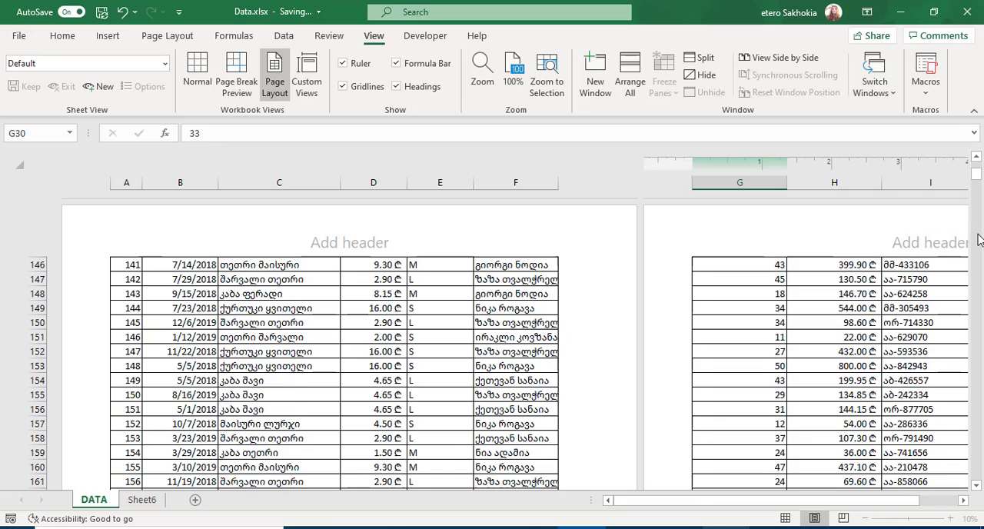
left_click(977, 240)
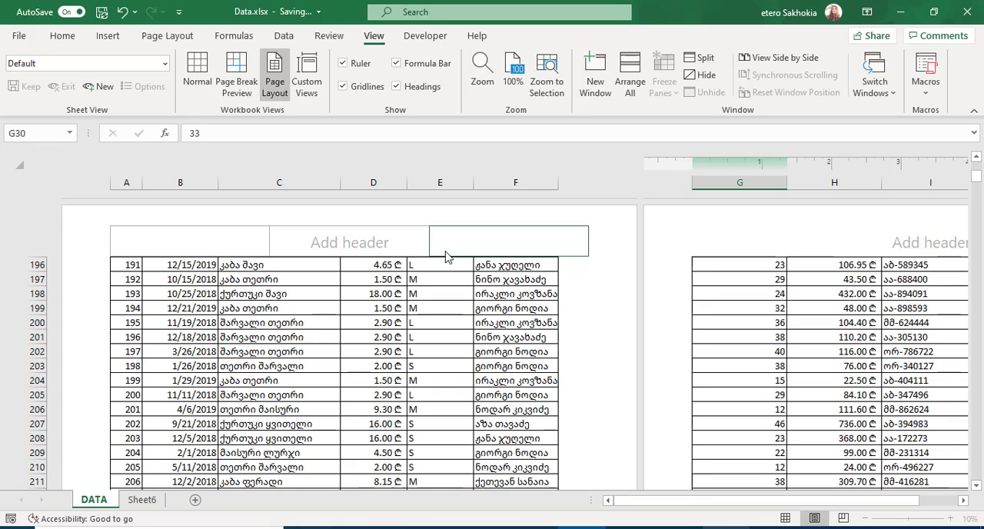
Step: Add a page header with "ცხრილი 1" in the left section and the current date in the right section
left_click(199, 246)
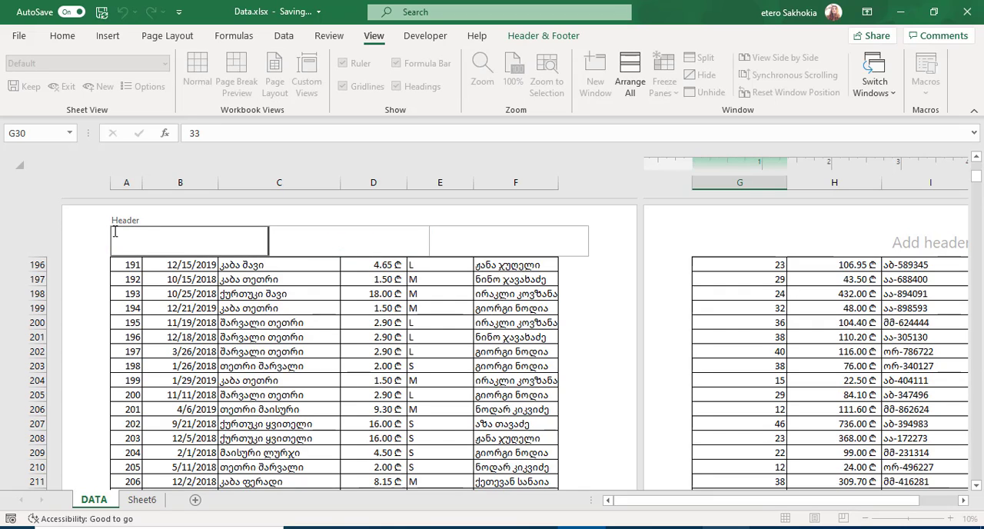
type("ცხრილი 1")
left_click(492, 248)
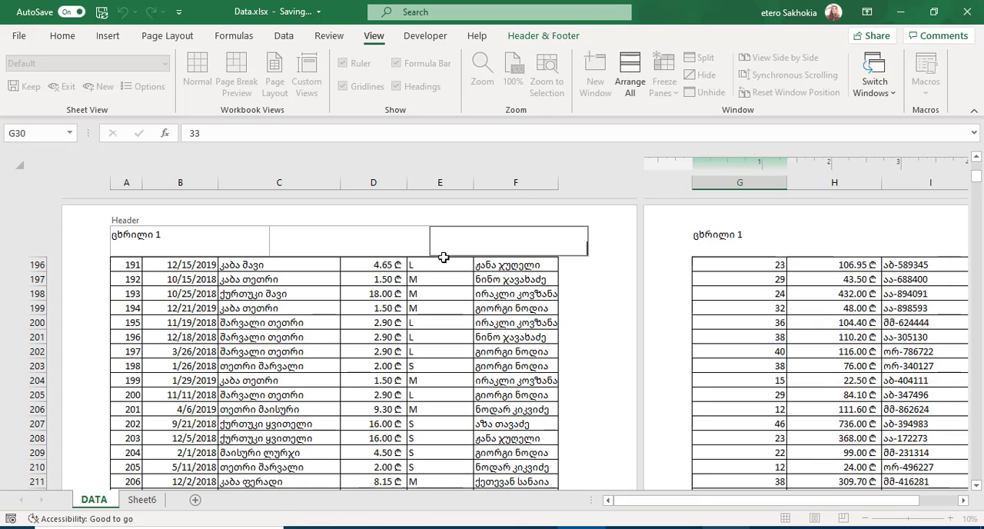
left_click(556, 38)
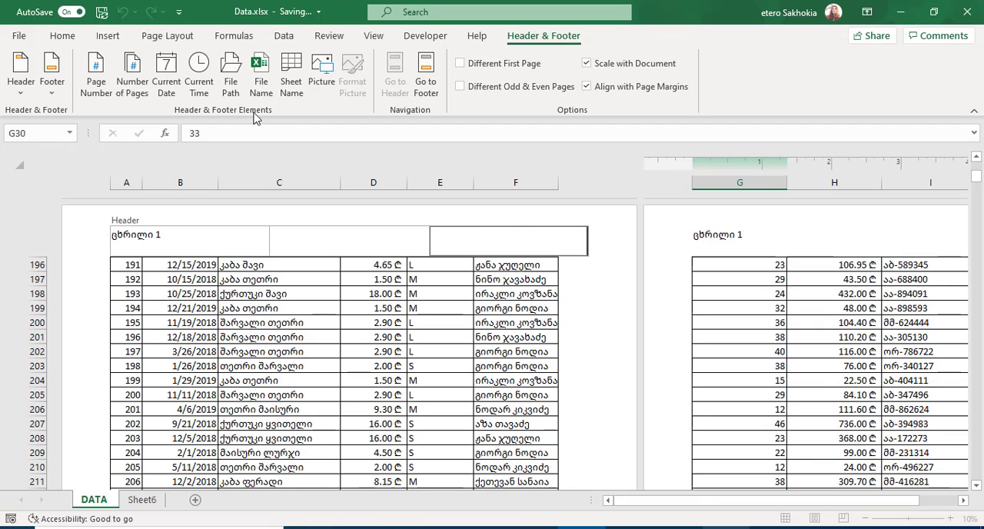
left_click(168, 67)
left_click(591, 295)
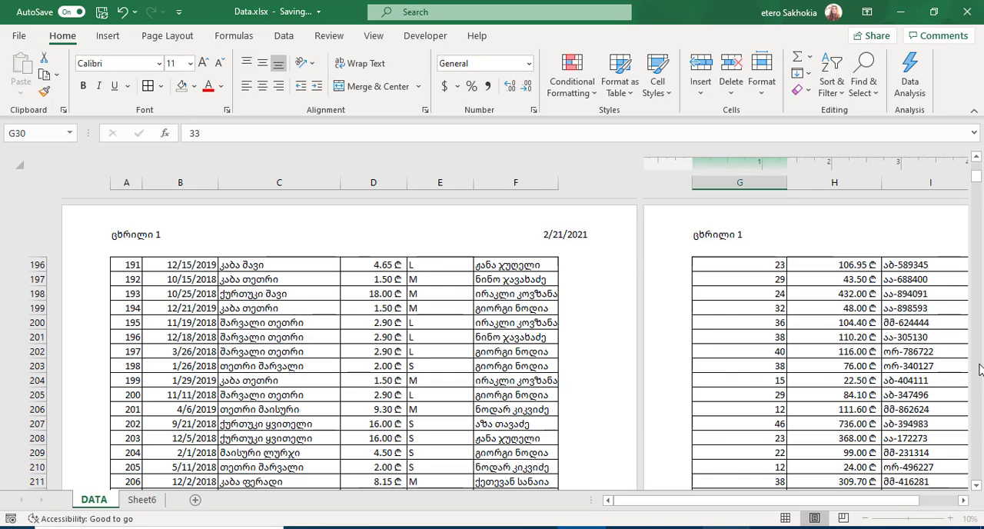
Step: Switch to Page Break Preview and move the print area's right boundary to exclude the order number column I
scroll(978, 369, "down", 20)
scroll(979, 370, "down", 15)
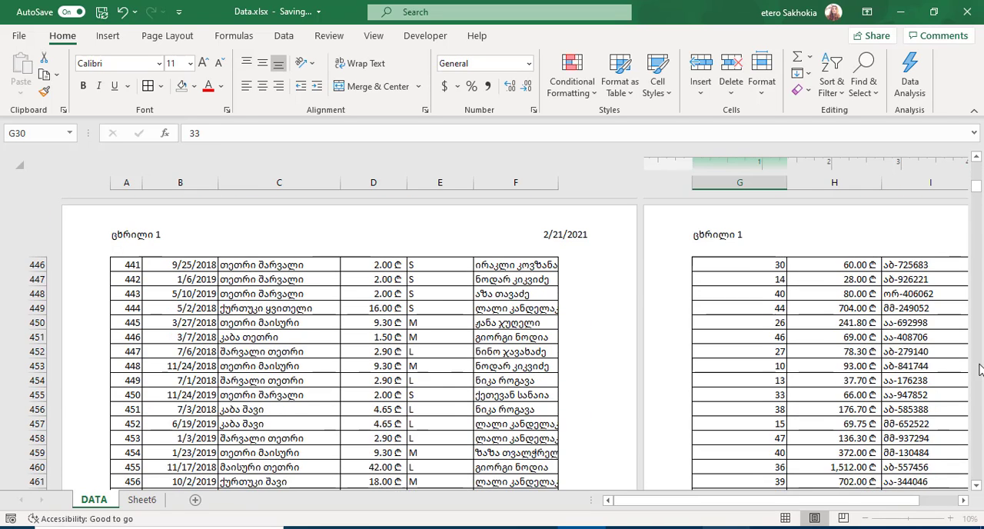
scroll(979, 369, "down", 15)
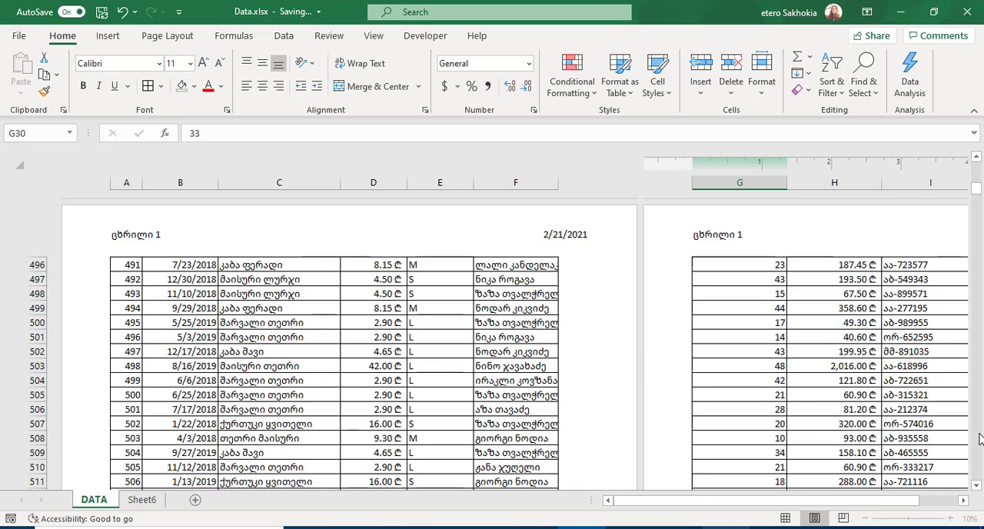
scroll(979, 438, "down", 17)
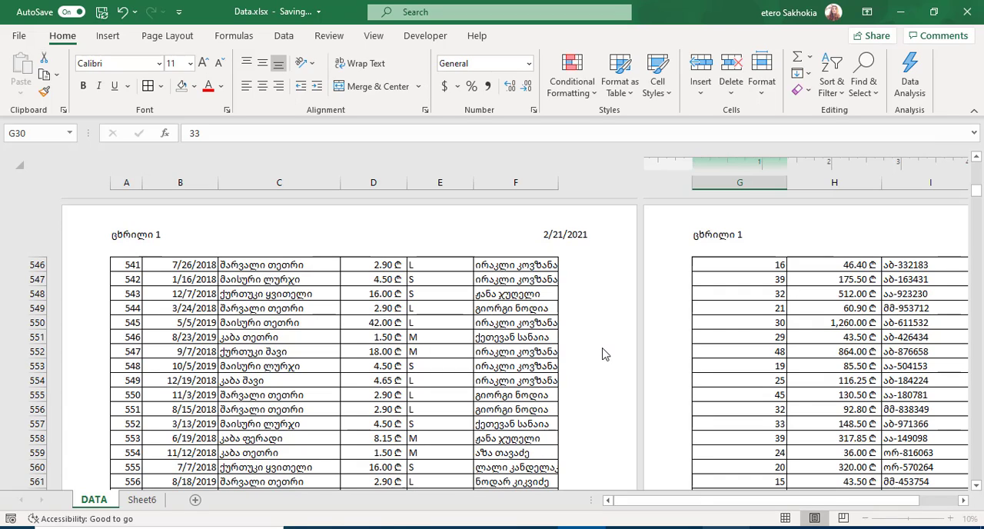
left_click(843, 519)
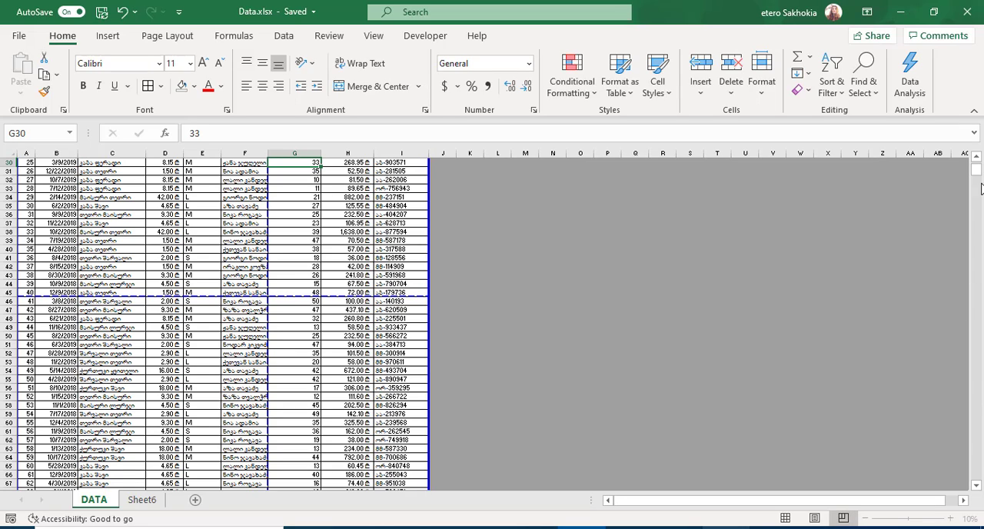
left_click_drag(975, 175, 976, 157)
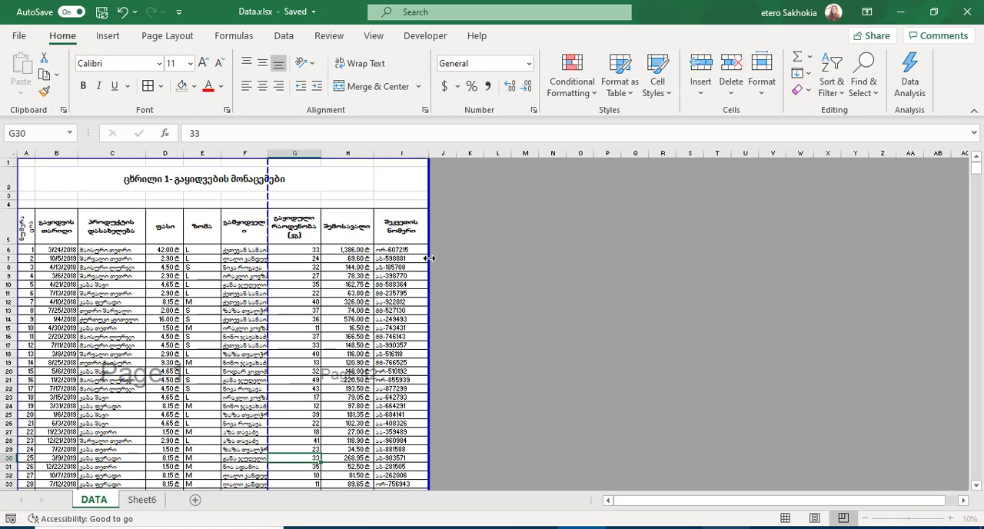
left_click_drag(431, 259, 382, 260)
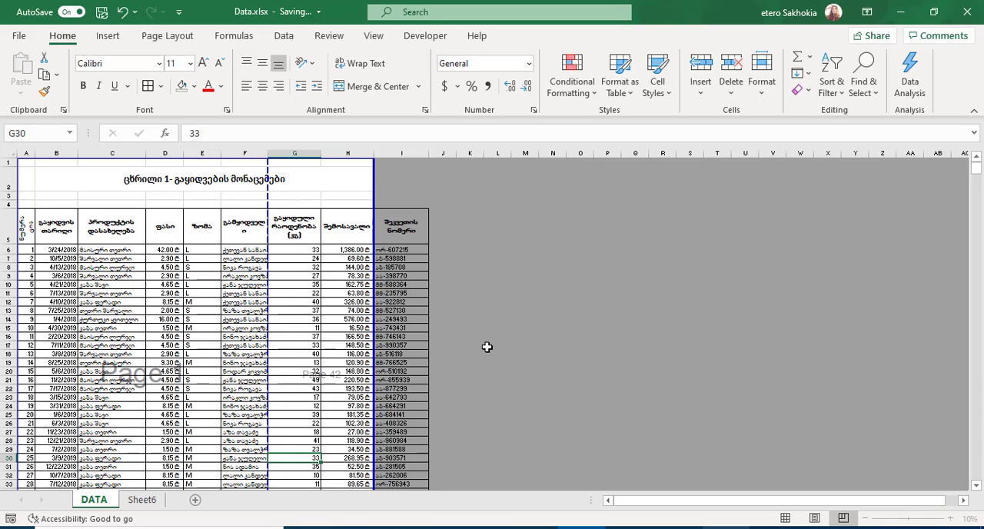
Step: Move the vertical page break between columns F and G to the print area's edge after column H
left_click_drag(977, 486, 977, 490)
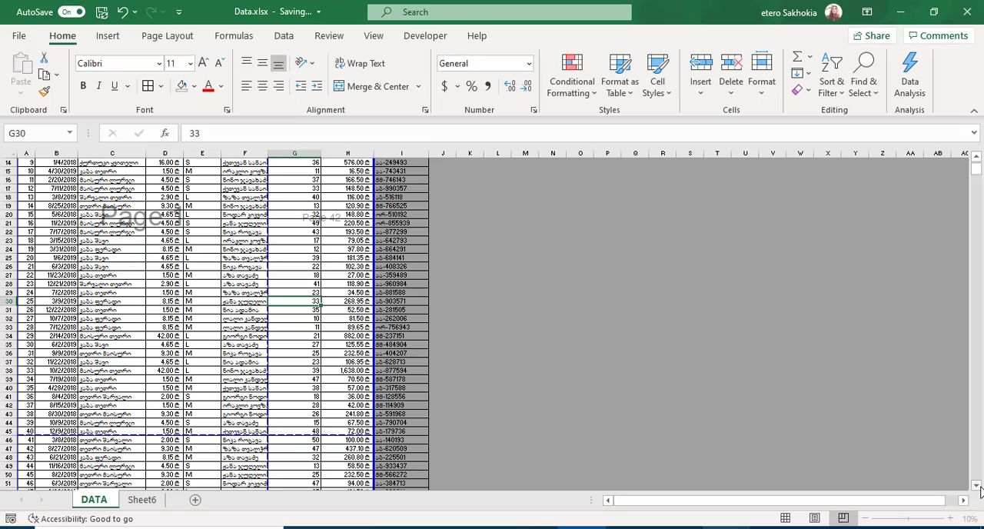
left_click_drag(979, 490, 979, 489)
left_click_drag(975, 174, 975, 163)
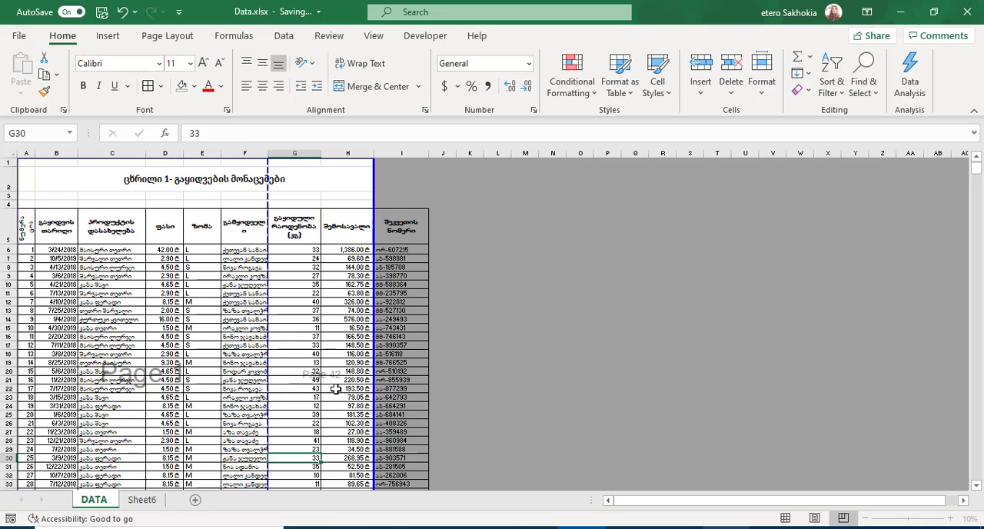
left_click_drag(335, 388, 307, 275)
left_click(307, 276)
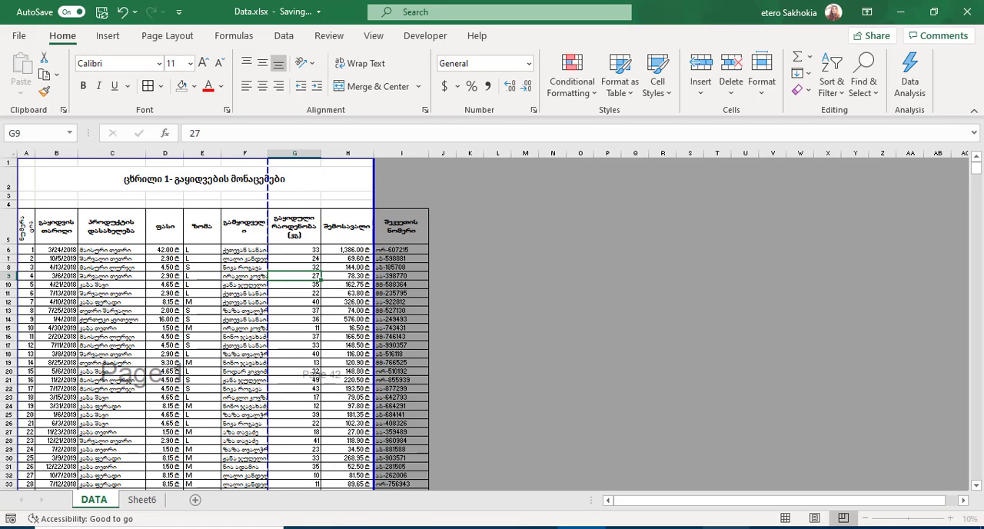
scroll(190, 290, "down", 1)
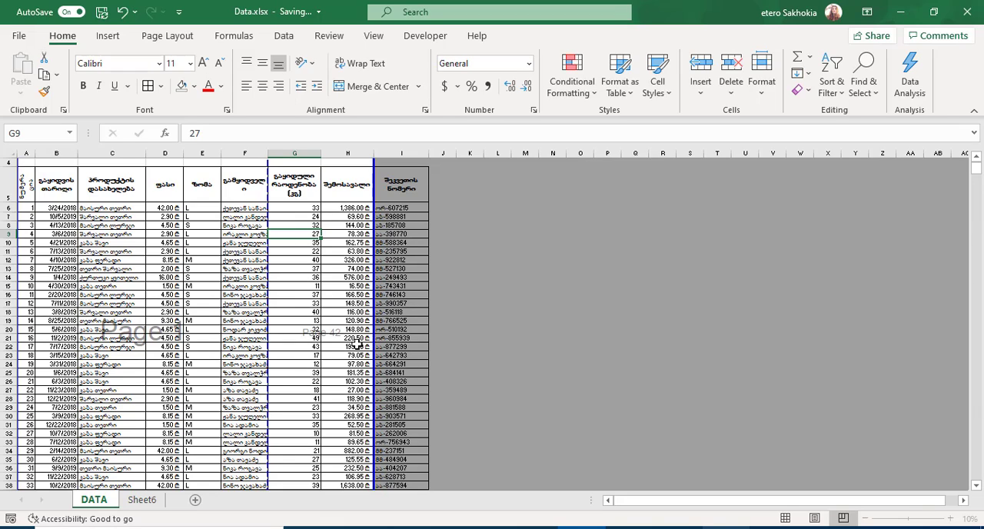
left_click(159, 294)
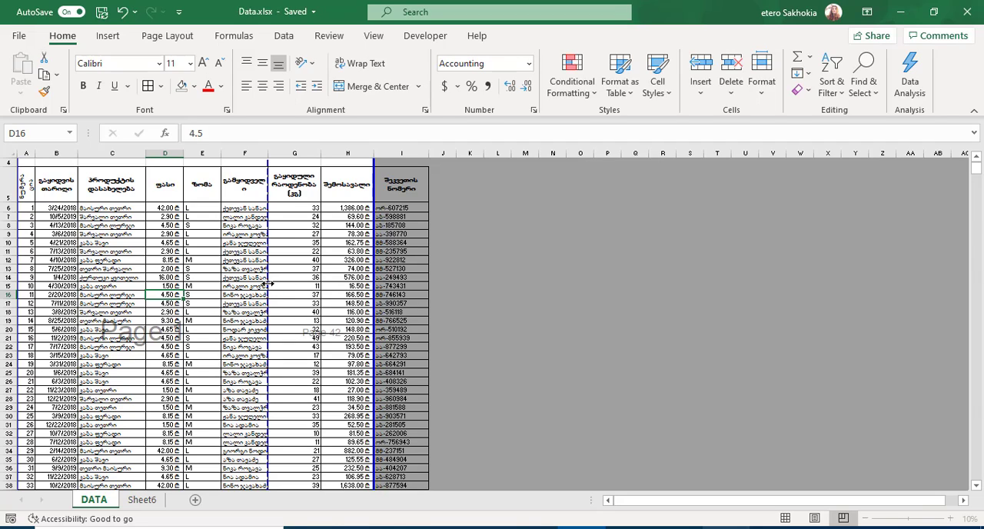
left_click_drag(268, 284, 375, 282)
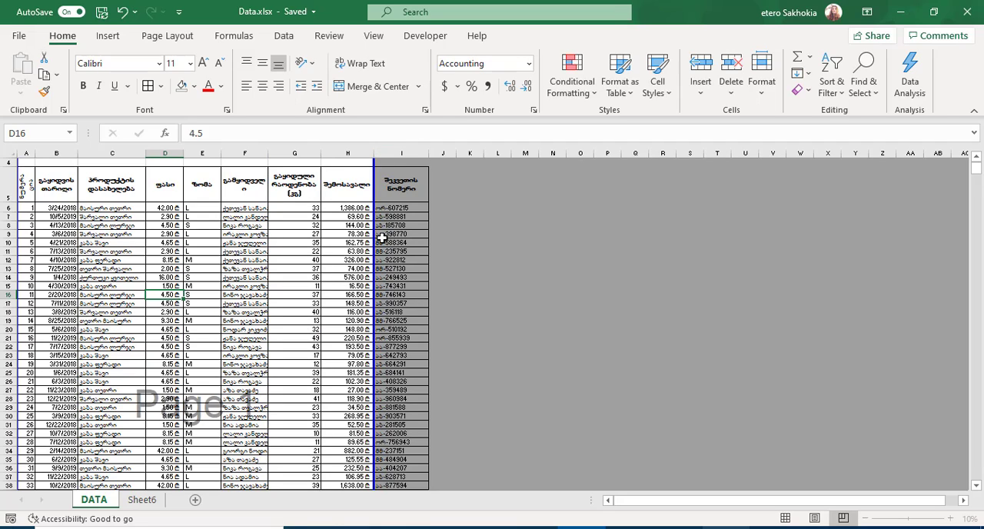
left_click(330, 245)
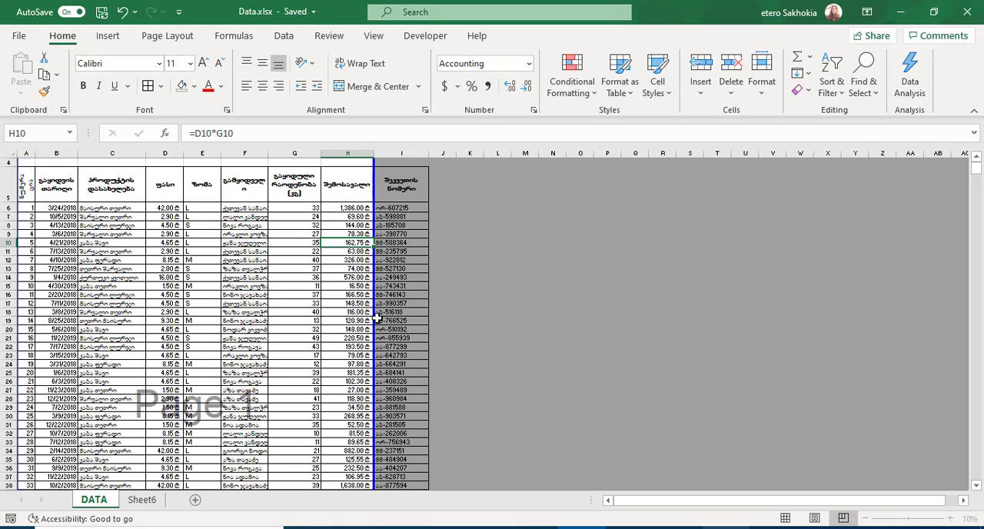
left_click(317, 292)
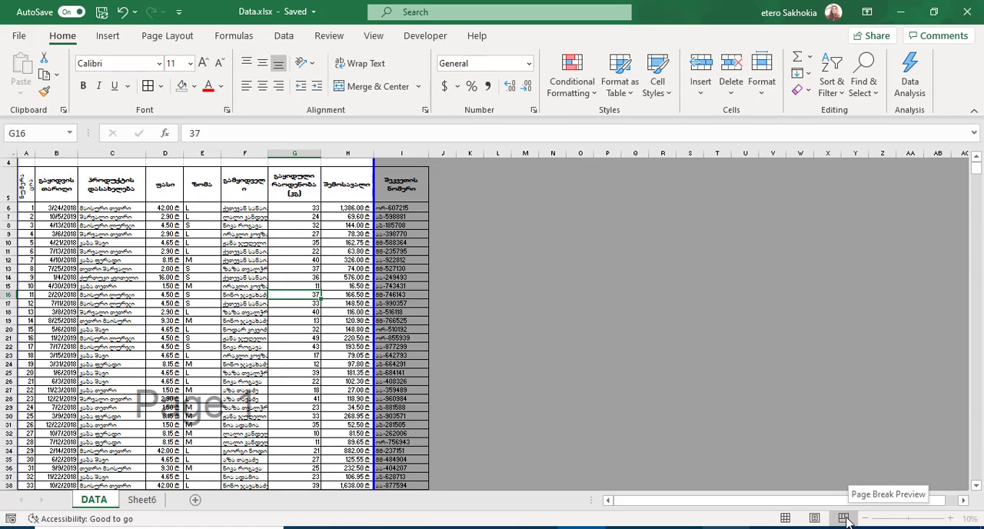
left_click(335, 275)
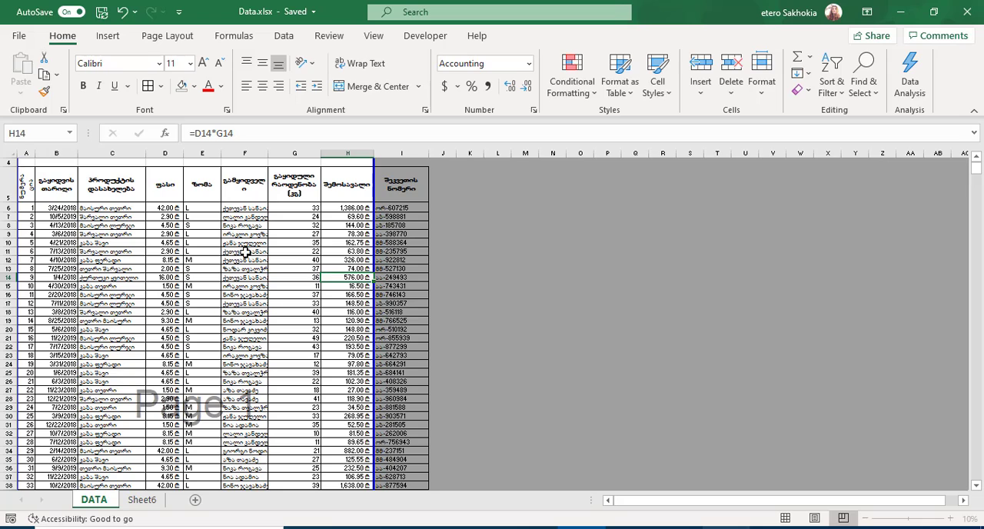
Step: Open the print preview, look over the first page and set the page margins to Narrow
left_click(19, 37)
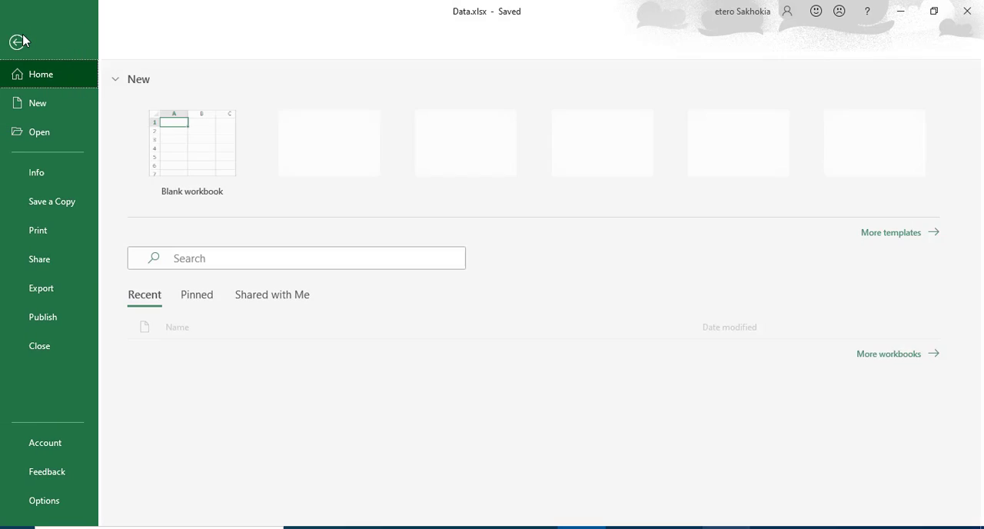
left_click(42, 230)
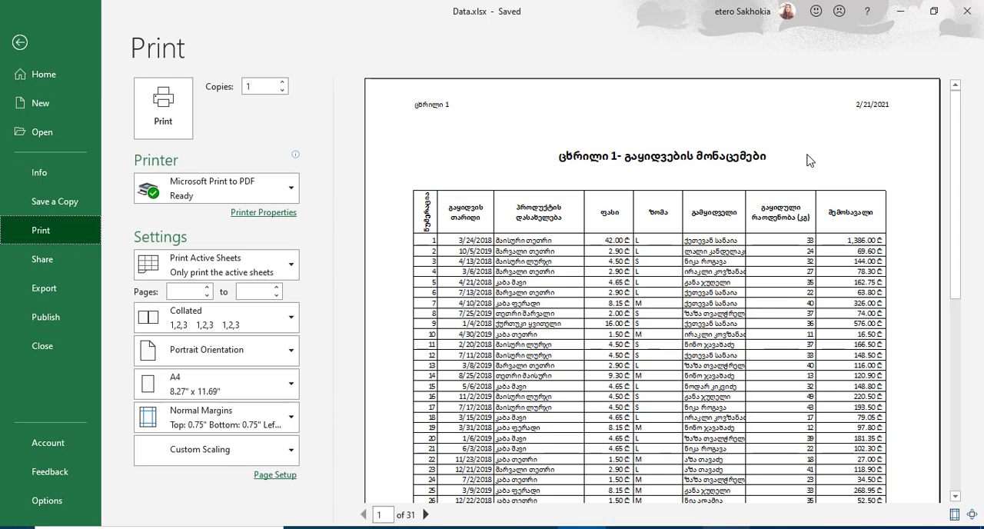
left_click_drag(955, 123, 960, 282)
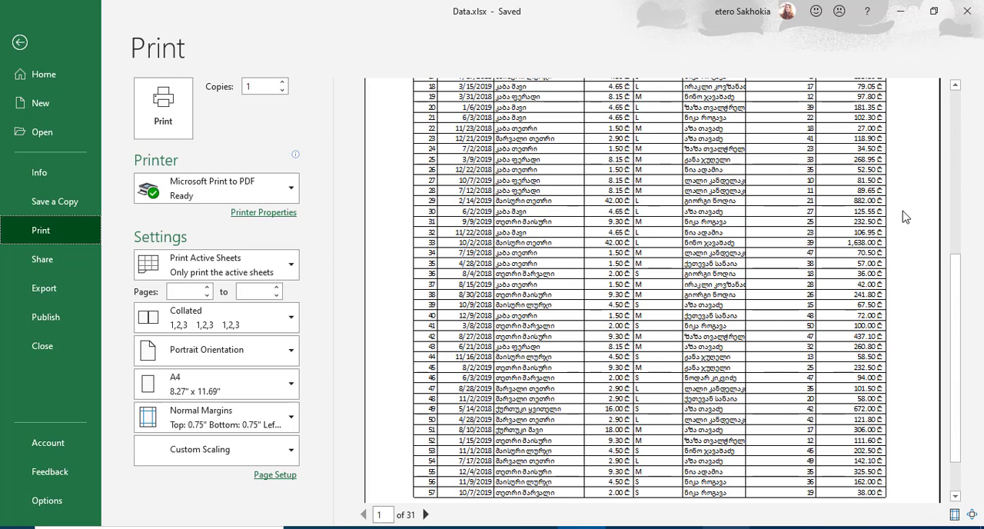
left_click(957, 193)
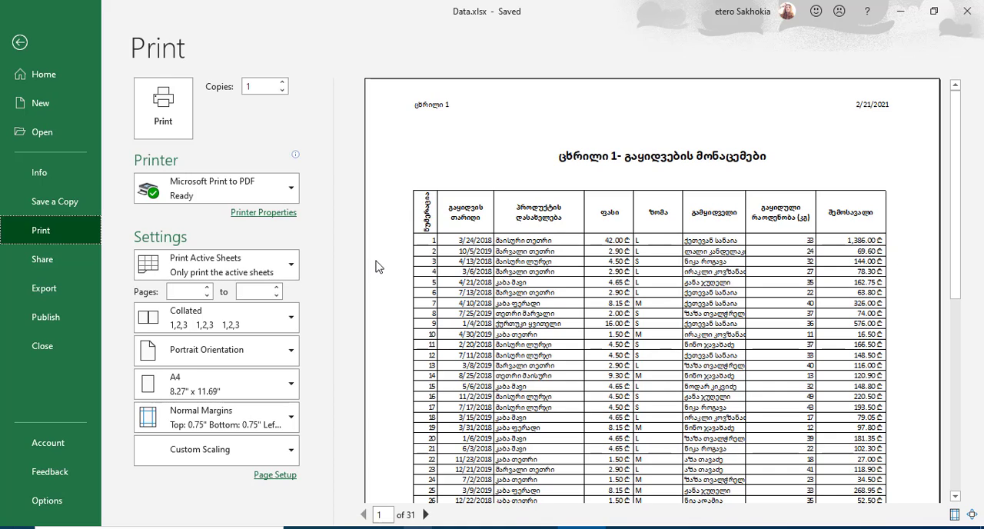
left_click(258, 422)
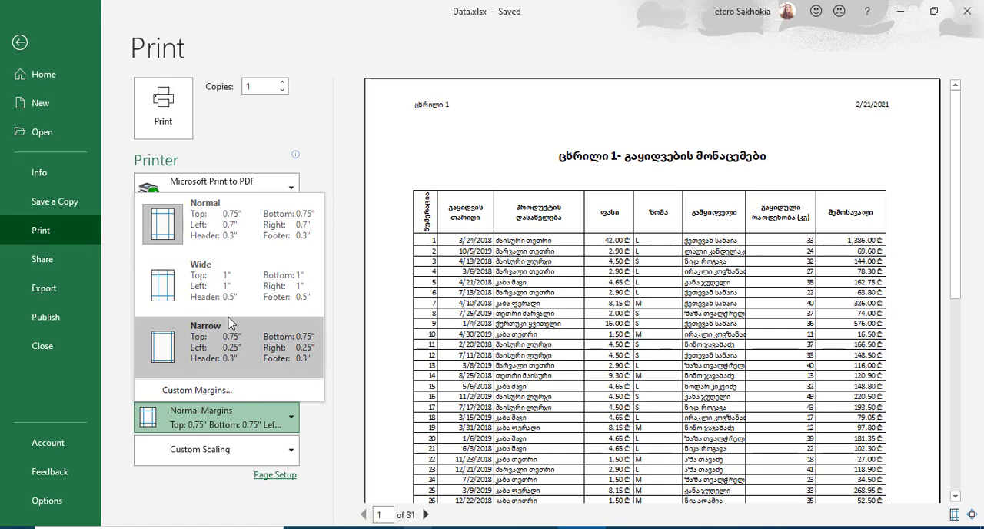
left_click(169, 351)
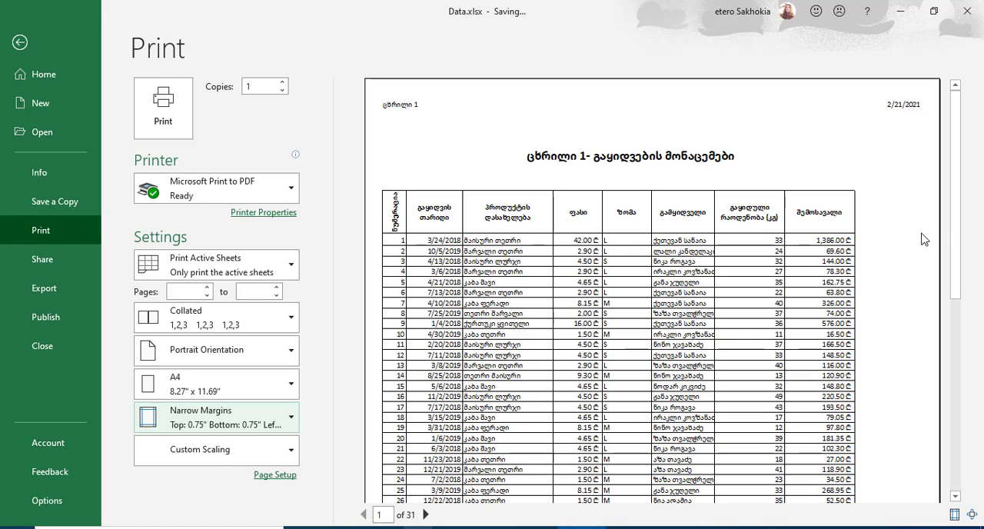
Step: Set the print scaling to 80% of normal size in the page setup
left_click(270, 477)
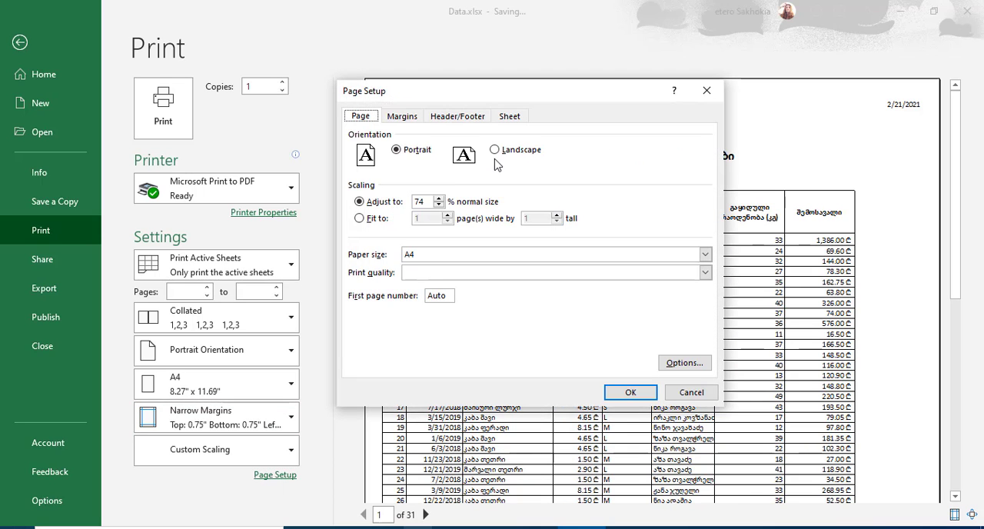
left_click_drag(558, 99, 247, 140)
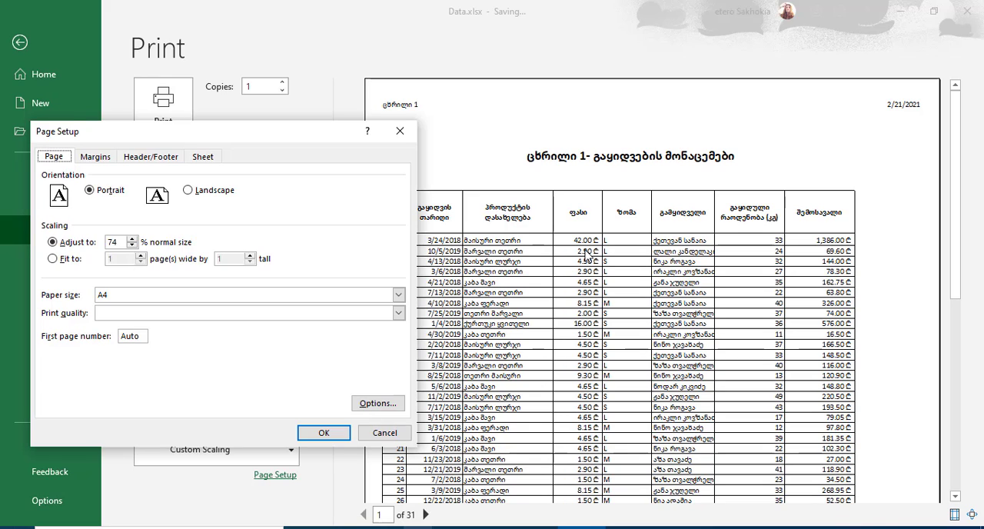
left_click(133, 240)
left_click(300, 433)
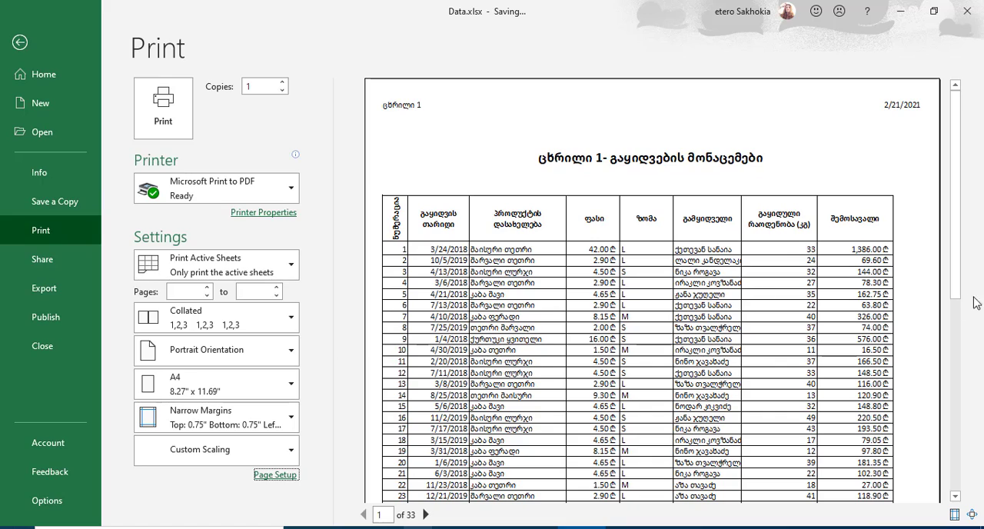
Step: Change the print scaling to 100% of normal size and apply it to the preview
left_click(273, 476)
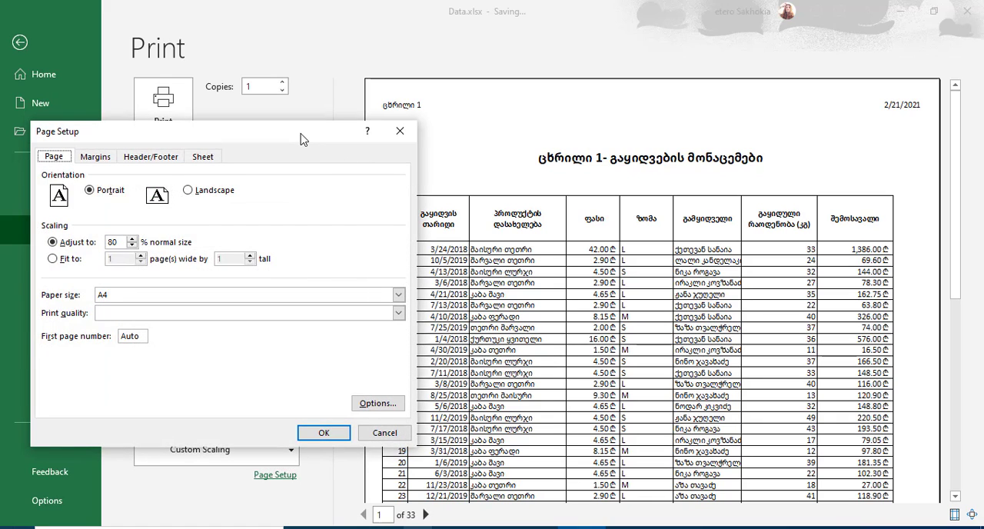
left_click_drag(300, 138, 256, 143)
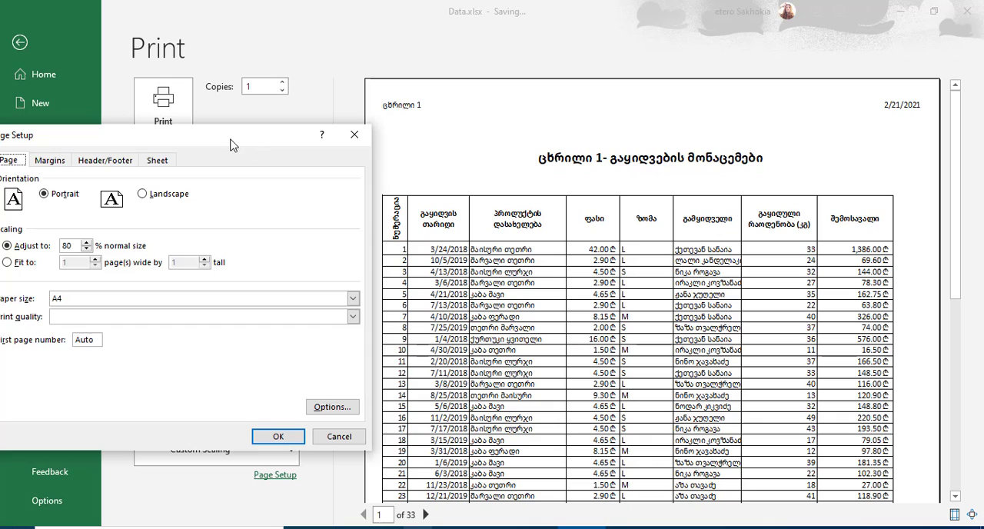
left_click_drag(233, 144, 207, 143)
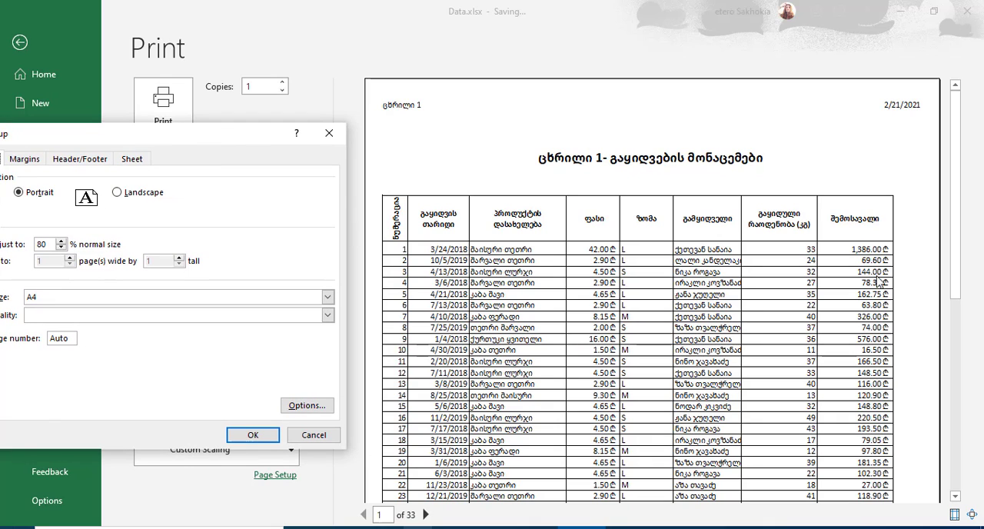
left_click_drag(228, 136, 494, 90)
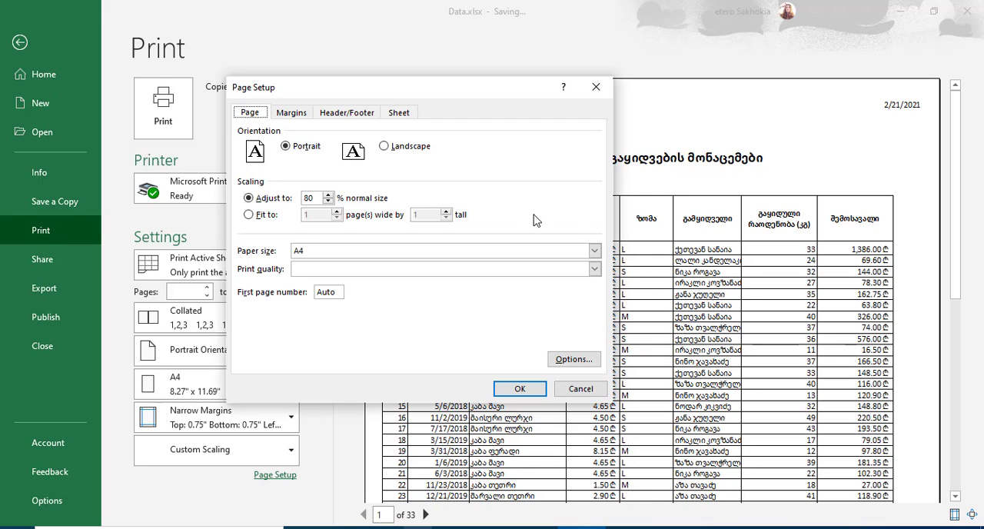
left_click_drag(319, 200, 277, 196)
type("100")
key("Return")
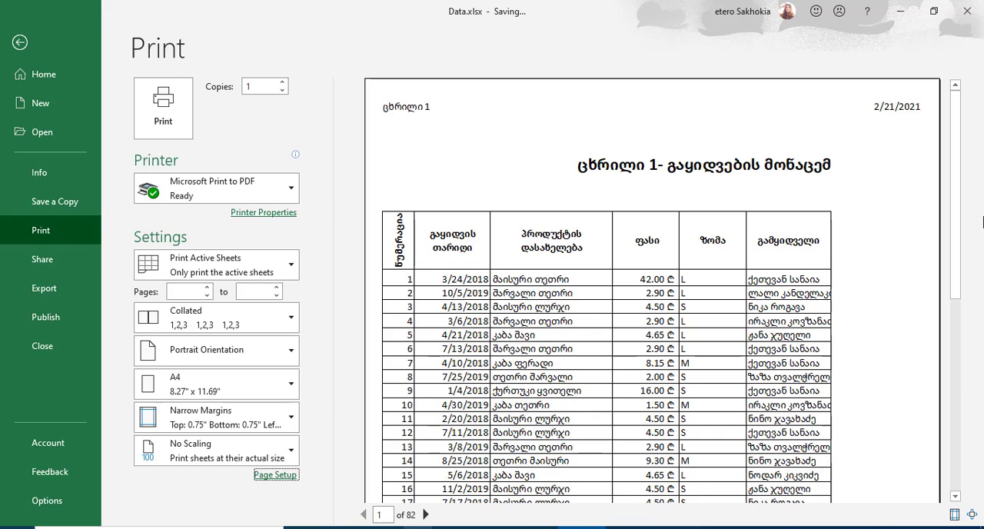
Step: Return the print scaling to 80% of normal size
left_click(271, 475)
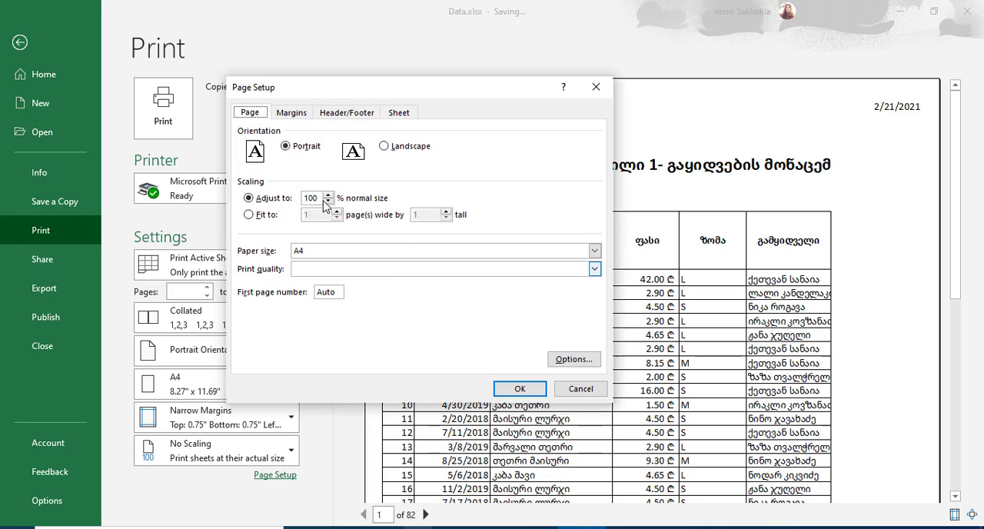
left_click(320, 200)
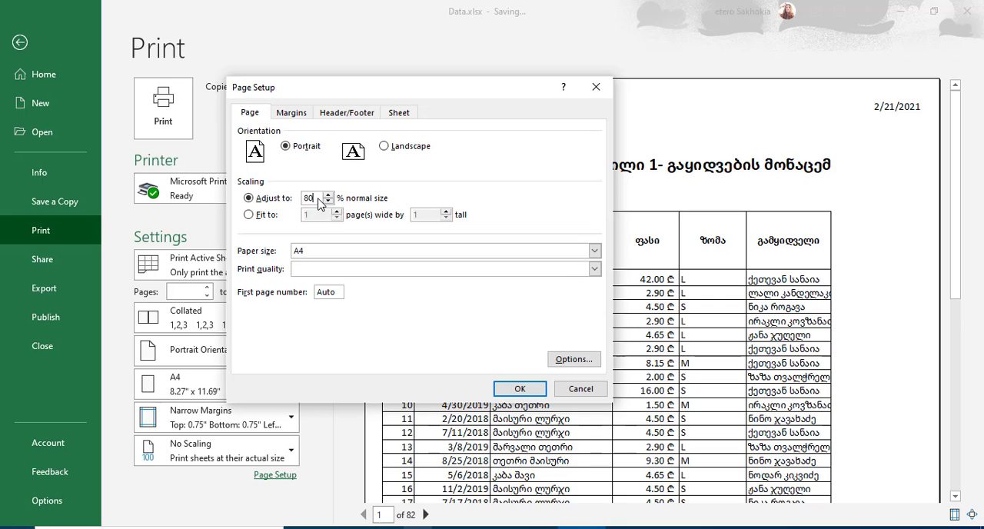
type("80")
key("Return")
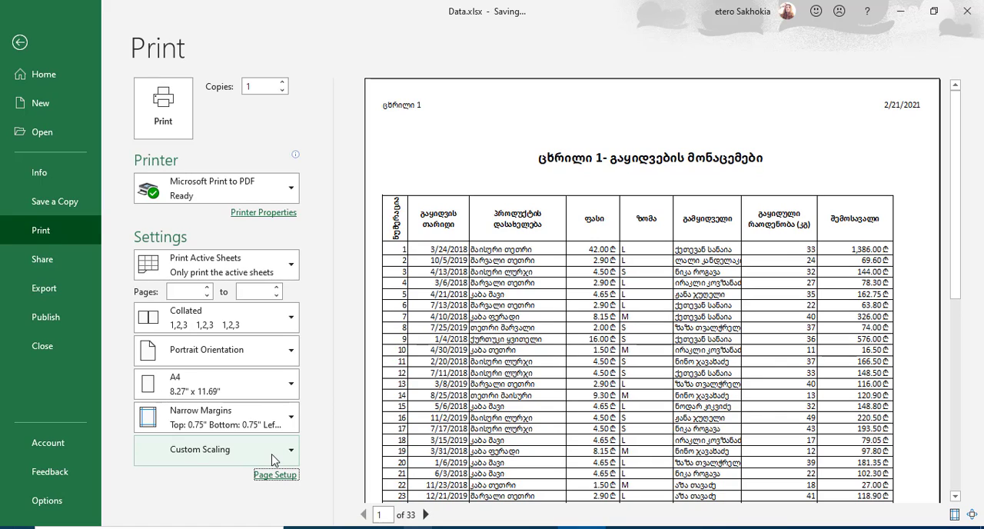
Step: Open the page margin settings, lower the left margin to 0 and set it back to 0.25
left_click(280, 480)
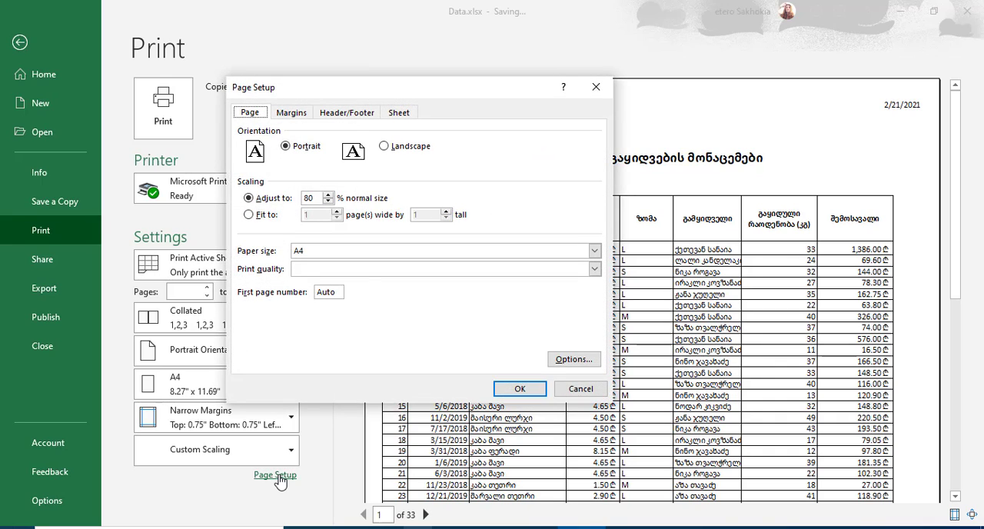
left_click(294, 114)
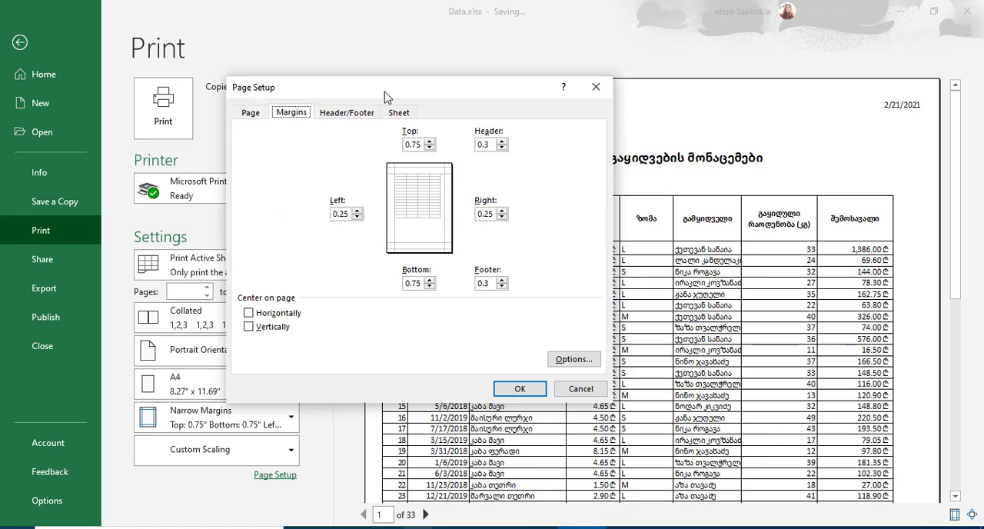
left_click_drag(378, 94, 505, 73)
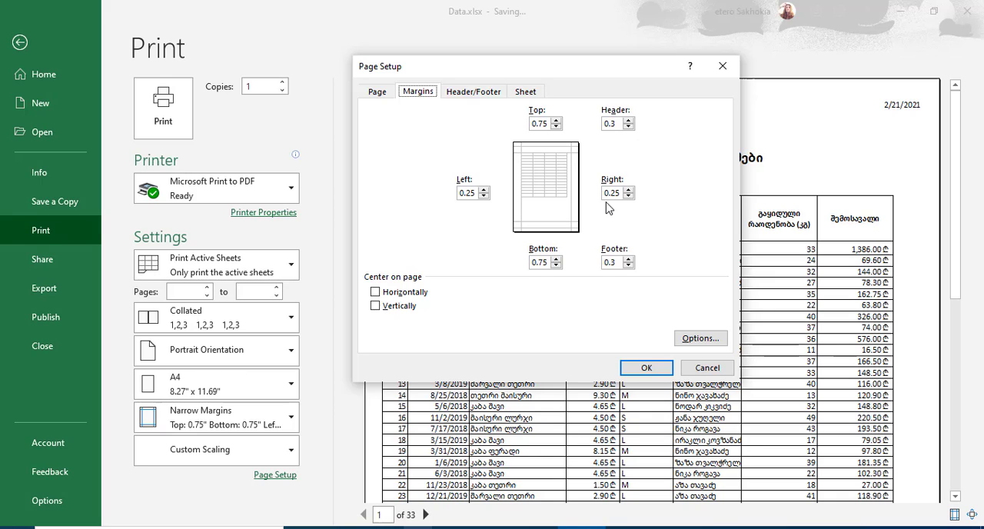
left_click(482, 195)
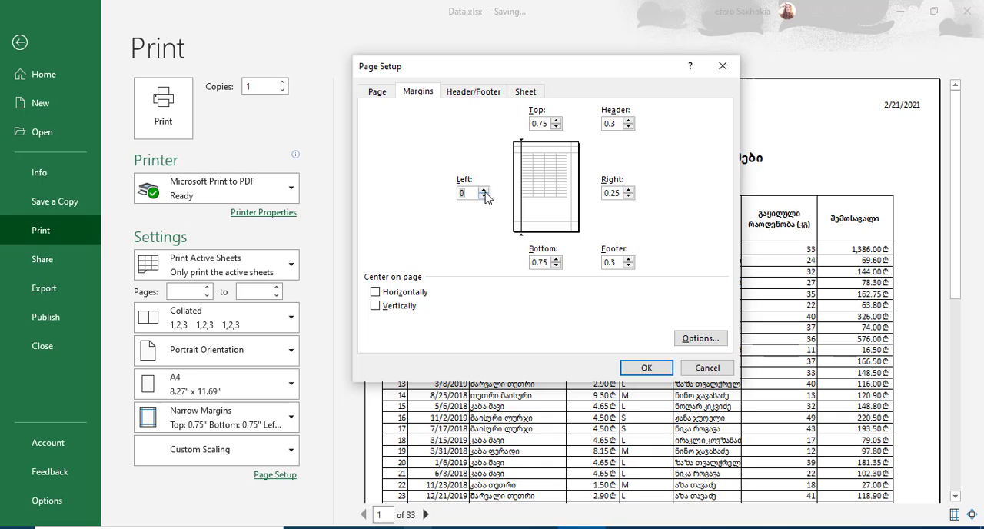
left_click(483, 189)
left_click_drag(538, 70, 153, 75)
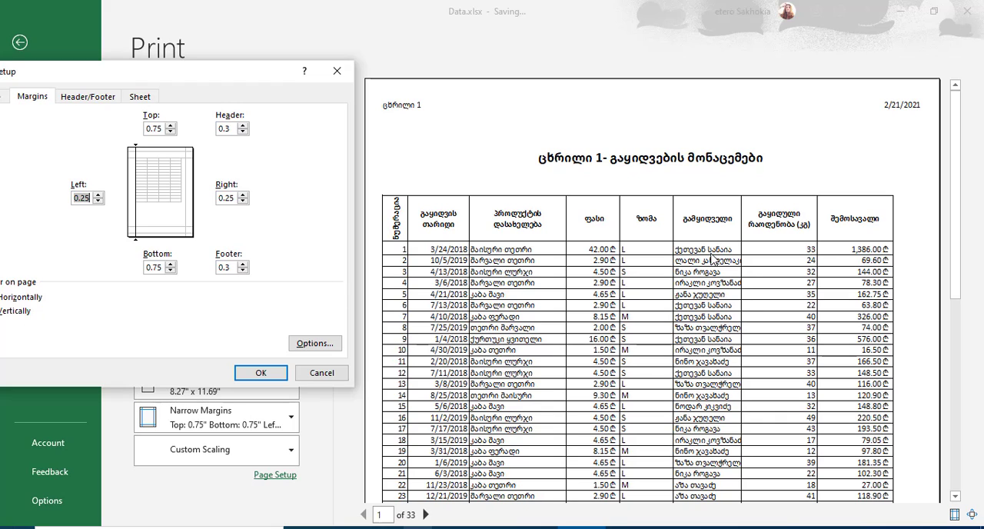
left_click_drag(143, 75, 397, 80)
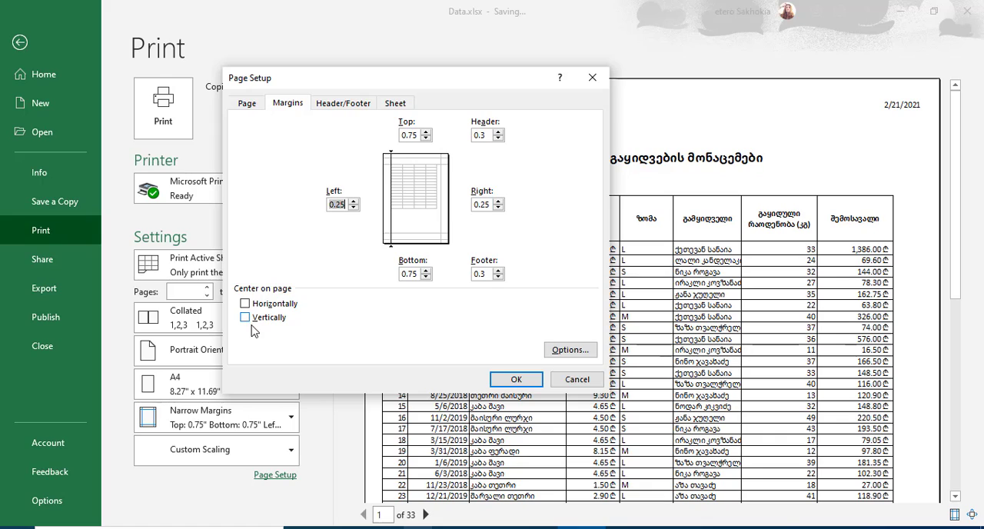
Step: Center the printed table both horizontally and vertically on the page and apply the page setup
left_click(245, 304)
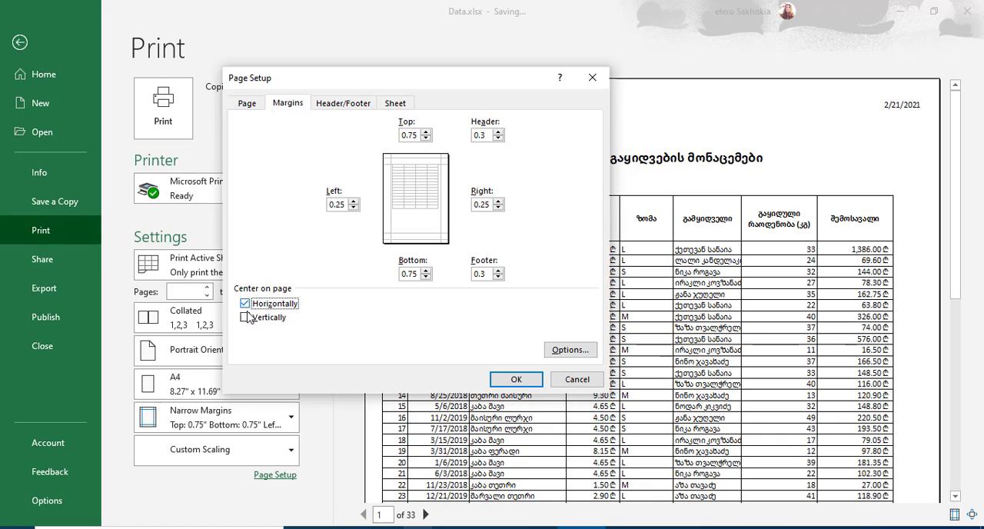
left_click(245, 317)
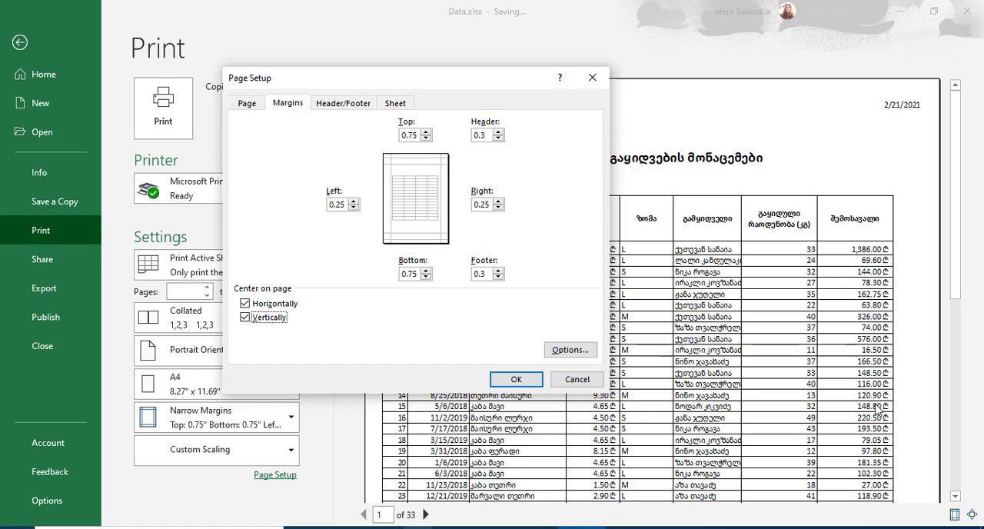
left_click(517, 379)
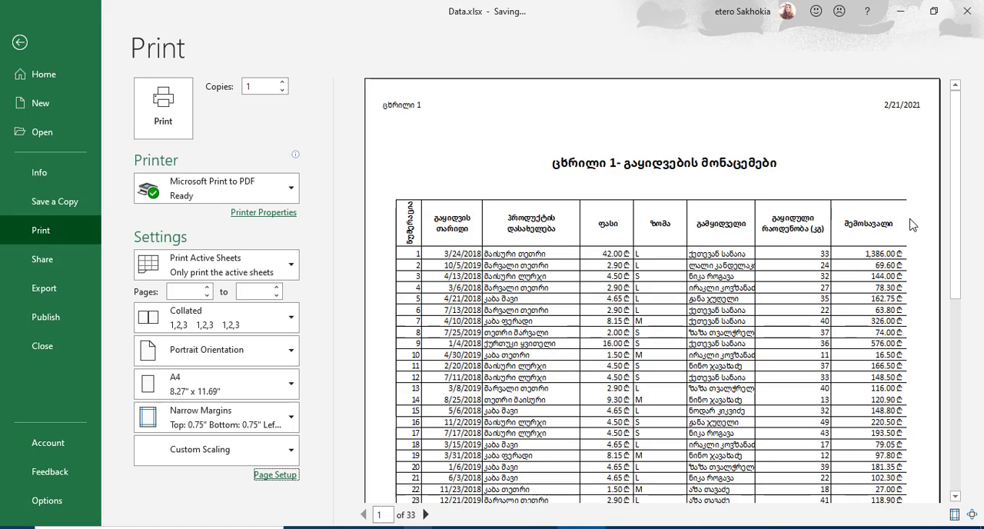
Step: Review the margin and header/footer settings in the page setup without changing them and return to the worksheet
left_click(276, 475)
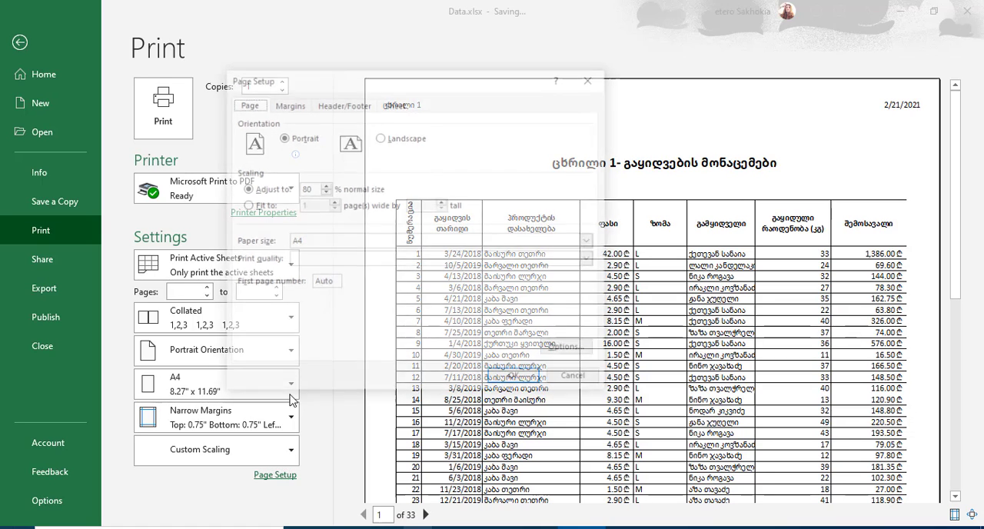
left_click_drag(540, 96, 574, 104)
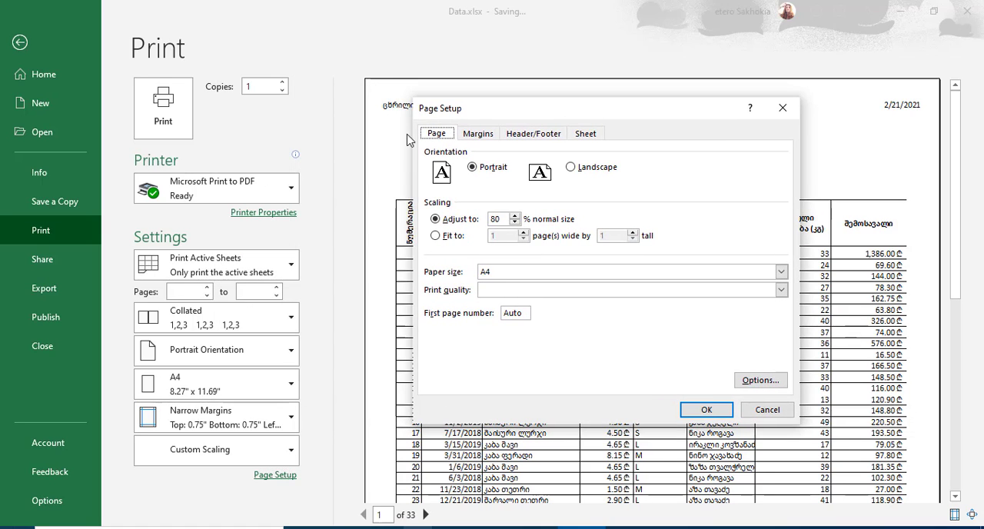
left_click(479, 134)
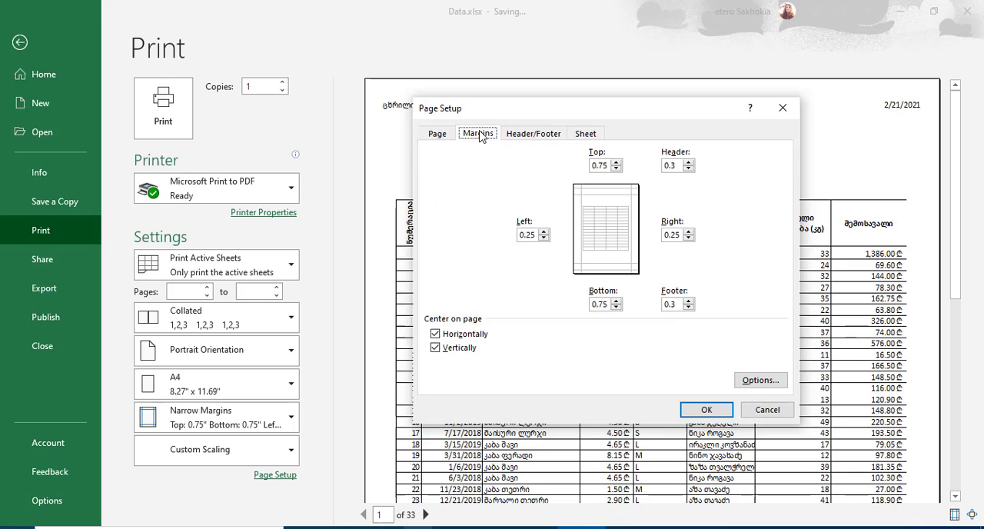
left_click(538, 134)
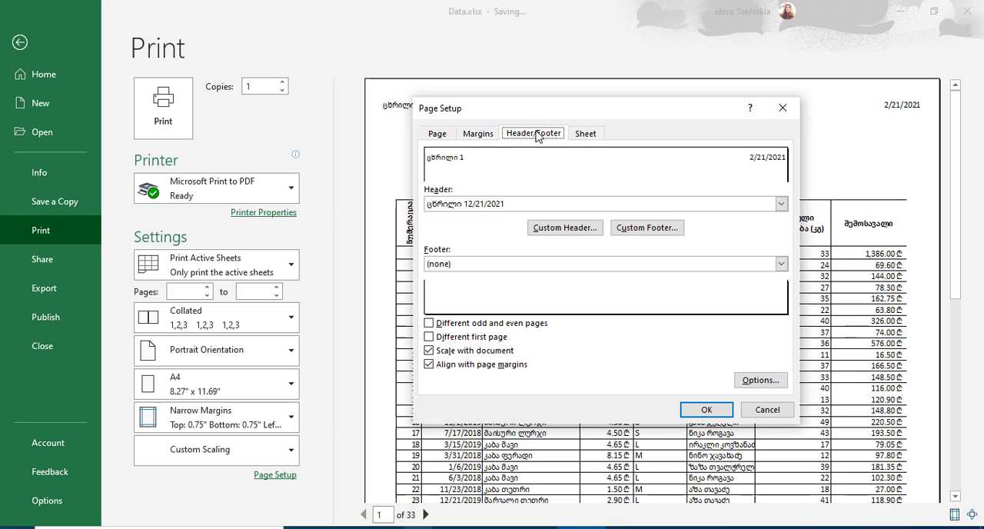
left_click(777, 412)
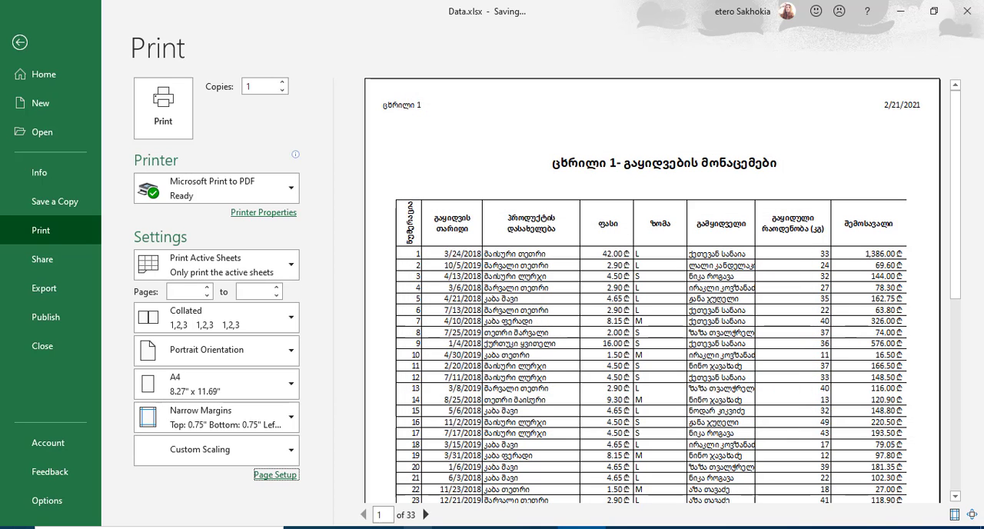
left_click(19, 43)
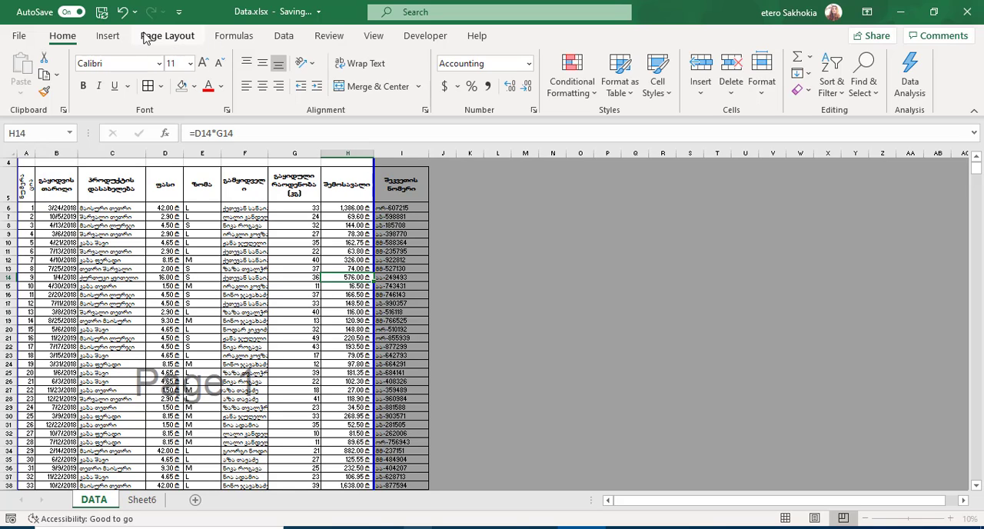
Step: Check the sheet print options in the page setup, close them unchanged and view page 2 of the print preview
left_click(167, 38)
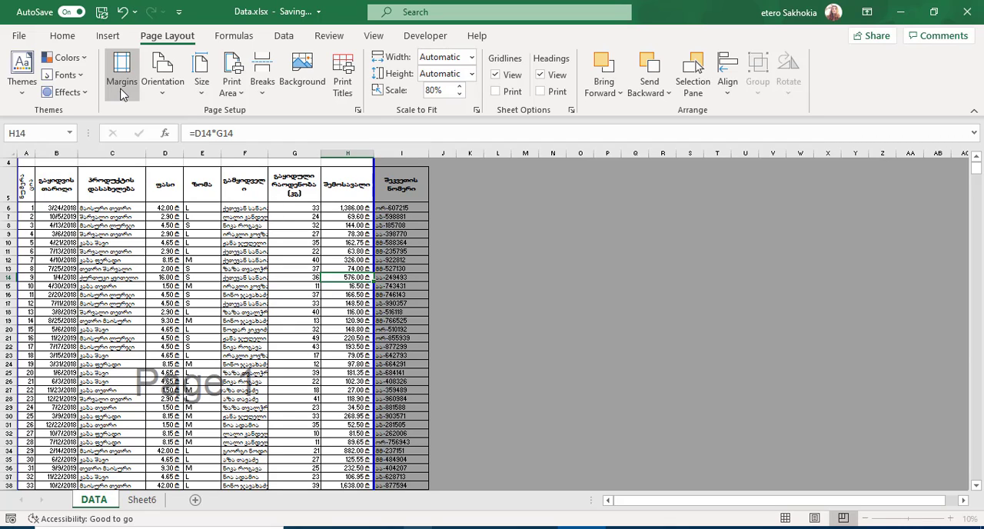
key("ctrl+p")
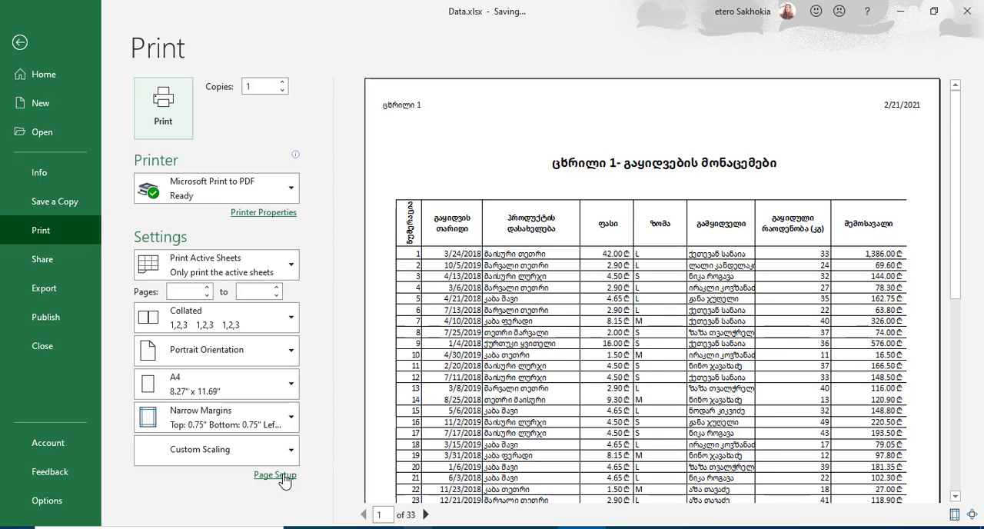
left_click(271, 475)
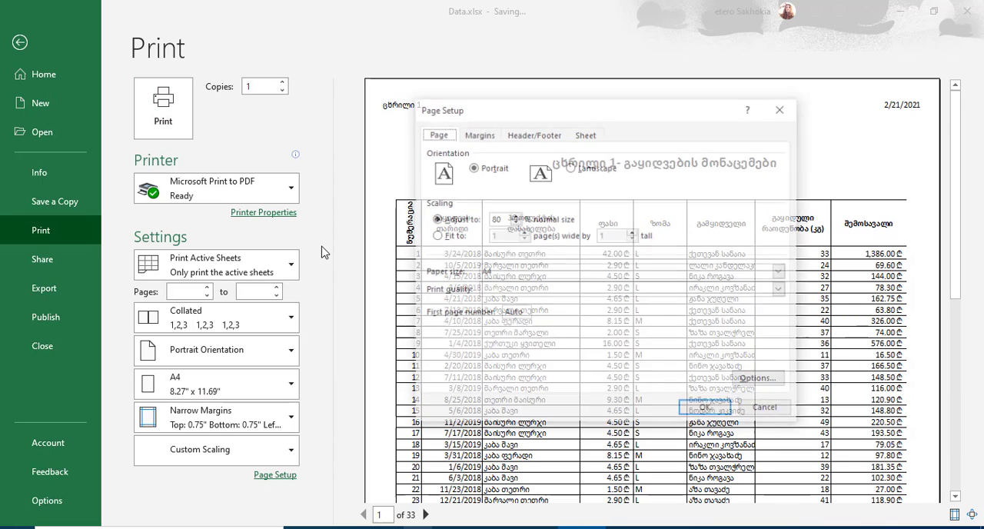
left_click_drag(605, 108, 185, 72)
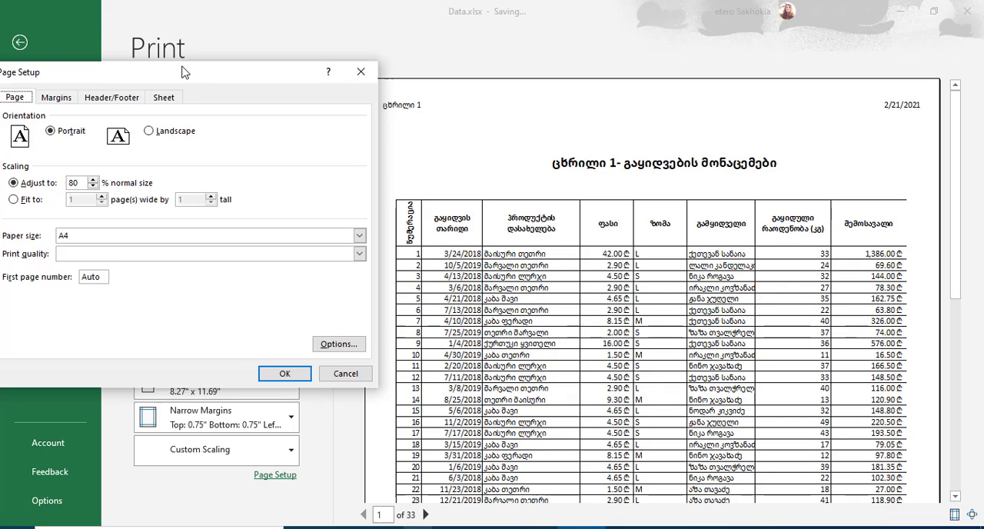
left_click_drag(185, 72, 550, 79)
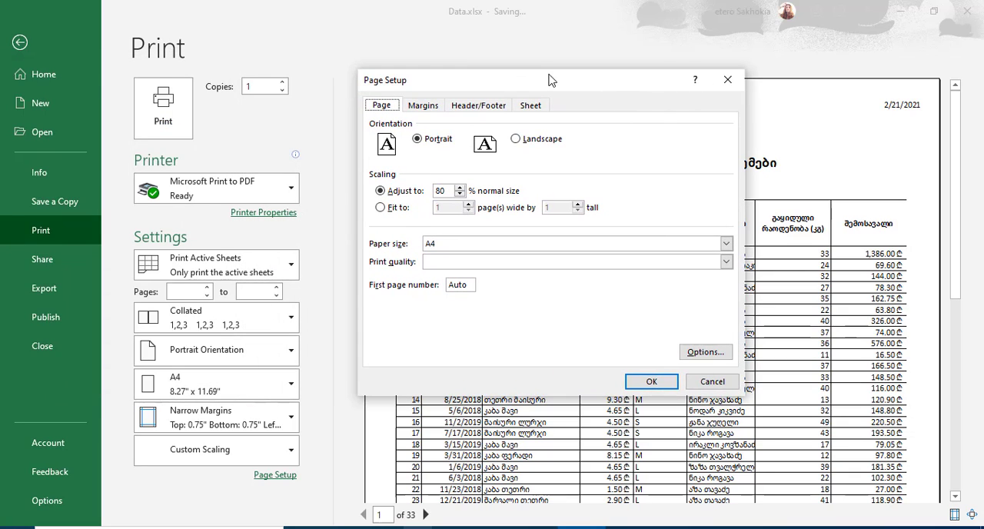
left_click(533, 105)
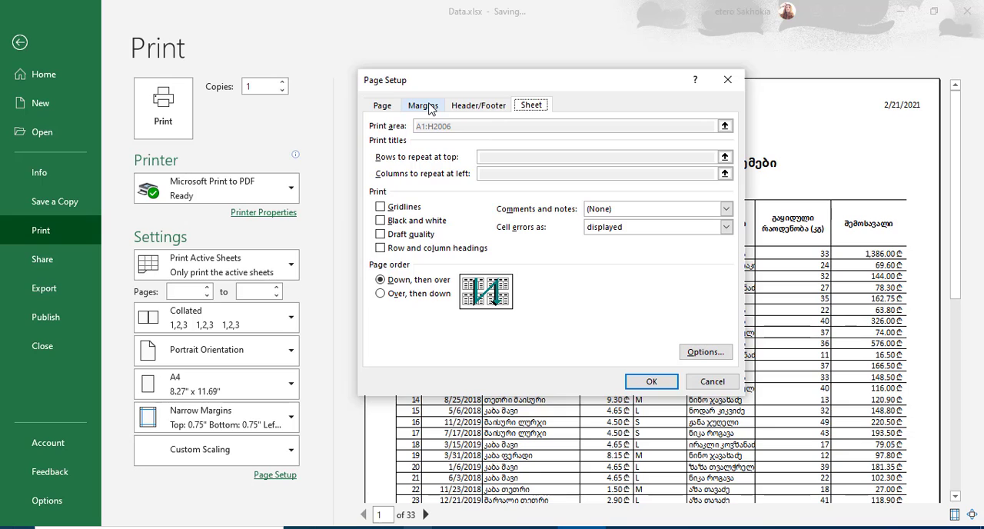
left_click(726, 81)
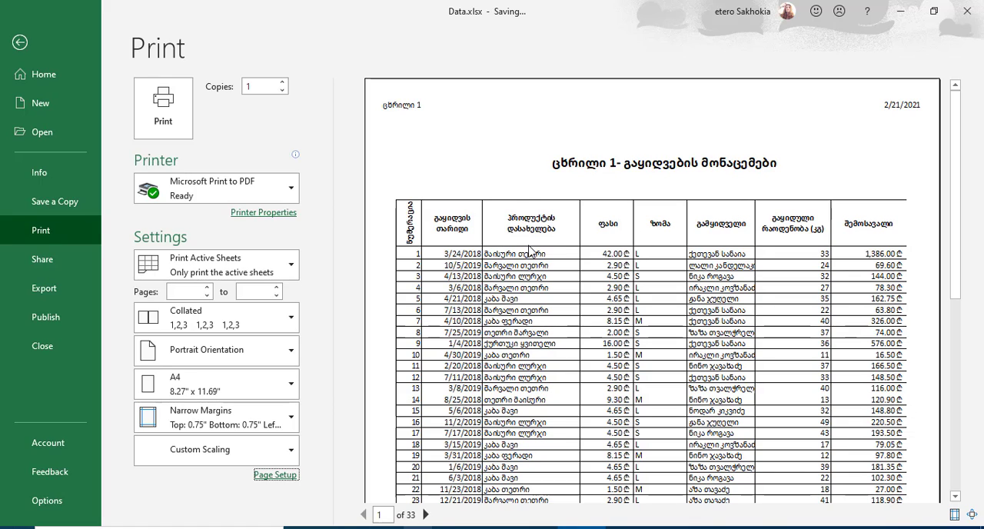
left_click(425, 514)
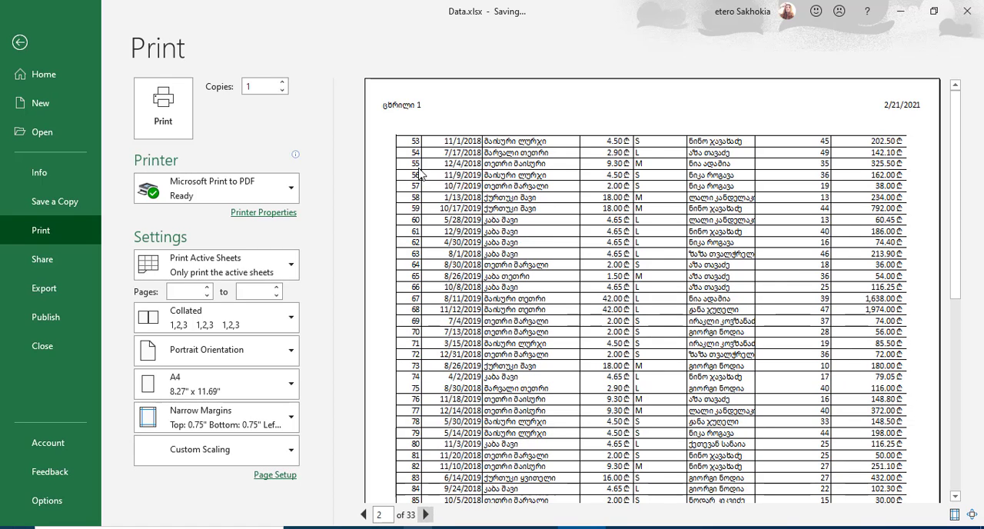
Step: Return to page 1 of the print preview, leave it and switch the DATA sheet to Normal view
left_click(364, 514)
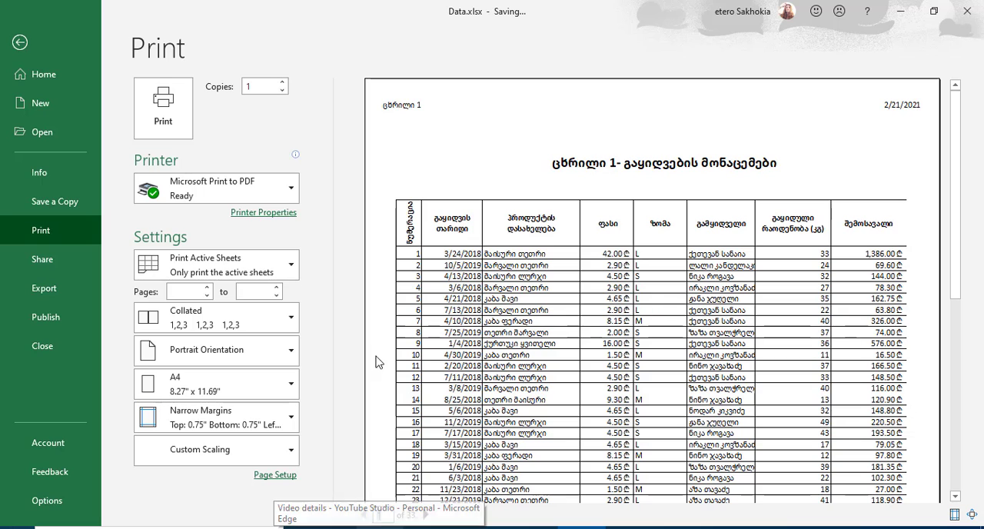
left_click(20, 42)
left_click(198, 206)
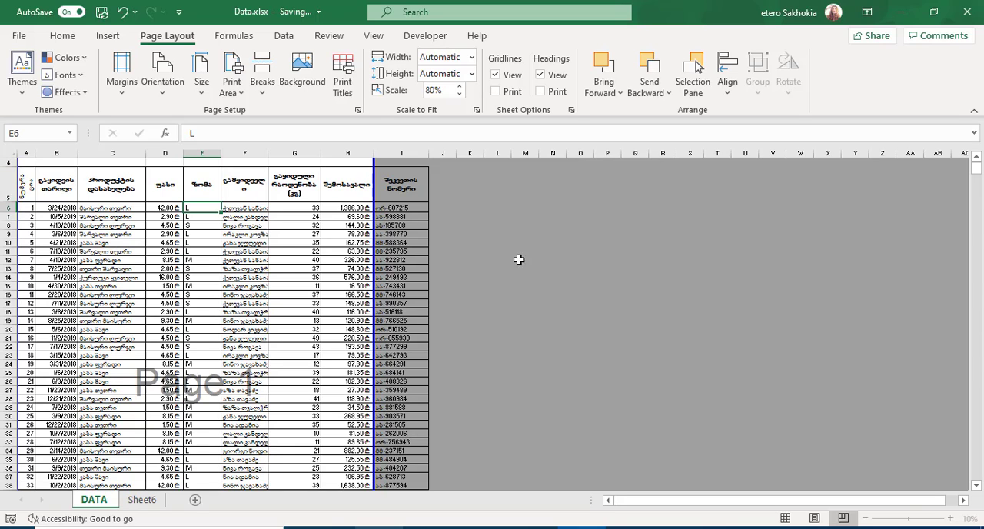
left_click(784, 520)
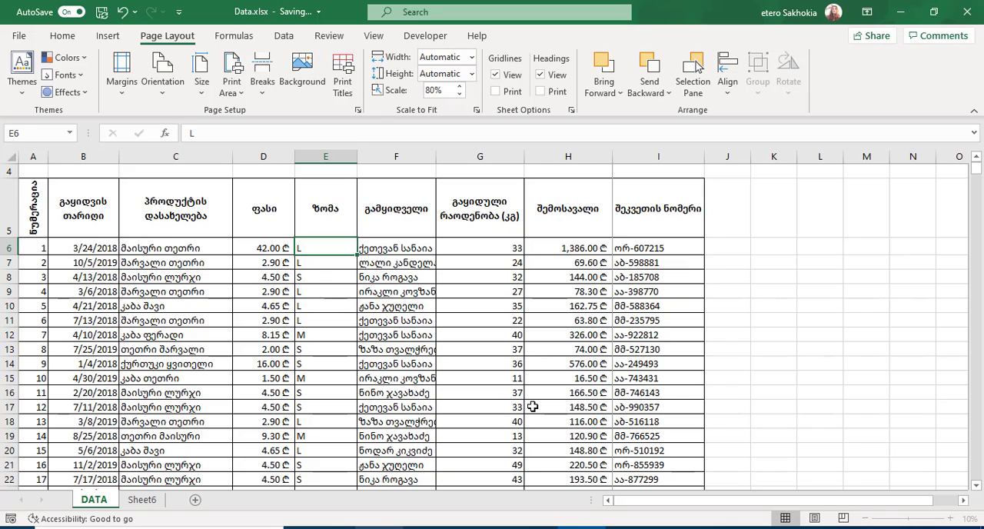
left_click(457, 326)
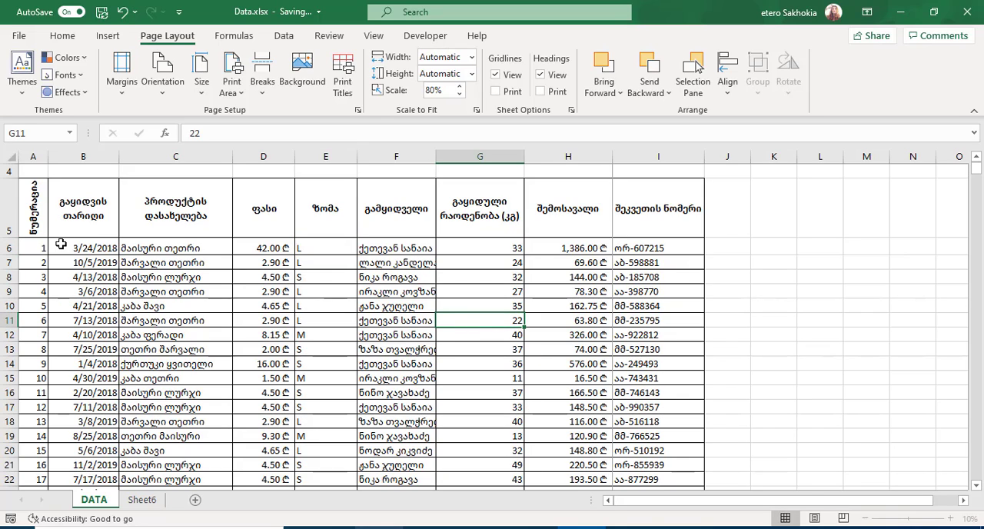
Step: Select the table's header row 5 and open the print titles settings
left_click(3, 223)
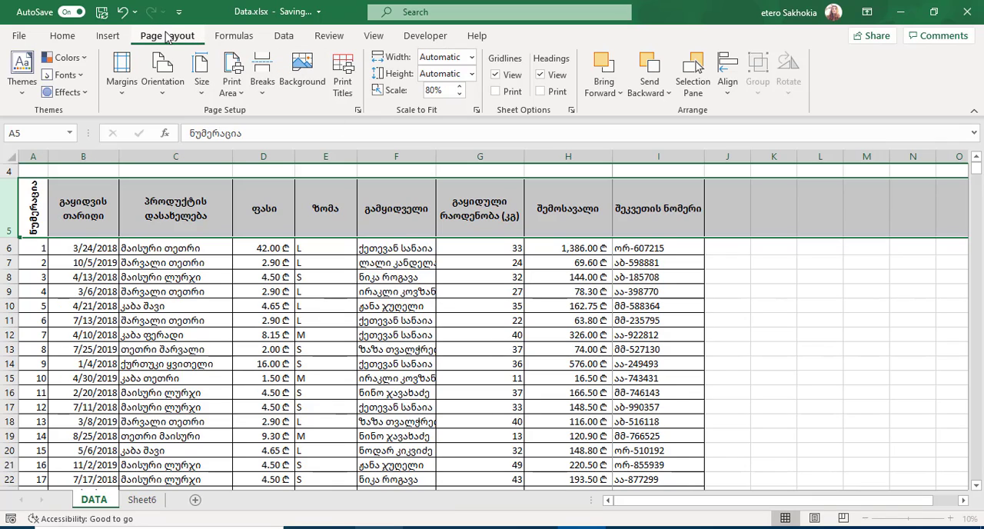
left_click(346, 83)
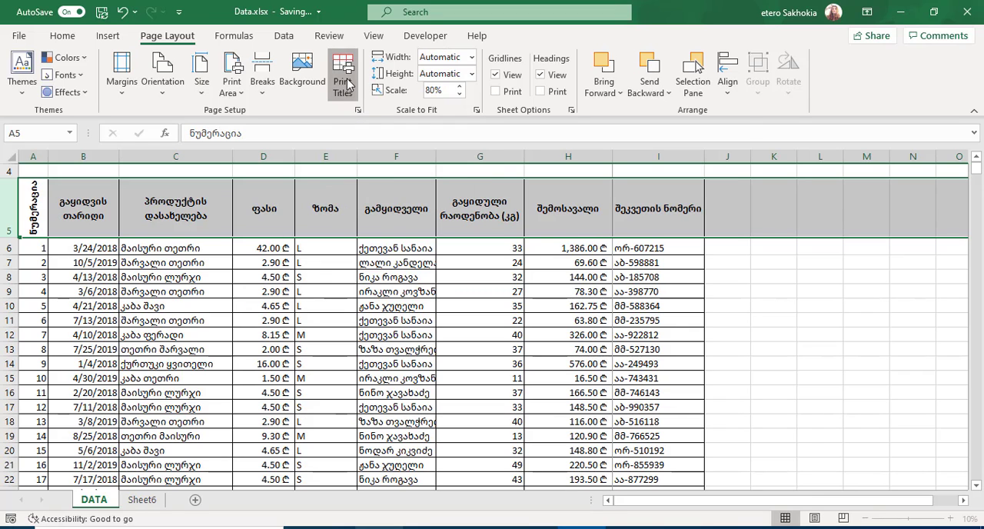
left_click_drag(541, 93, 373, 116)
Step: Review the page, margins, header/footer and sheet settings in the page setup without changing them
left_click(228, 130)
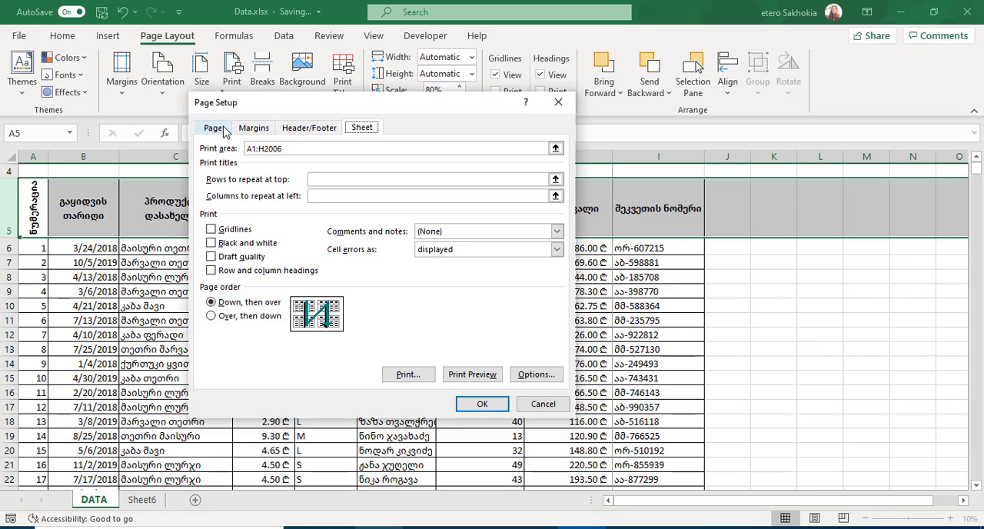
left_click(247, 130)
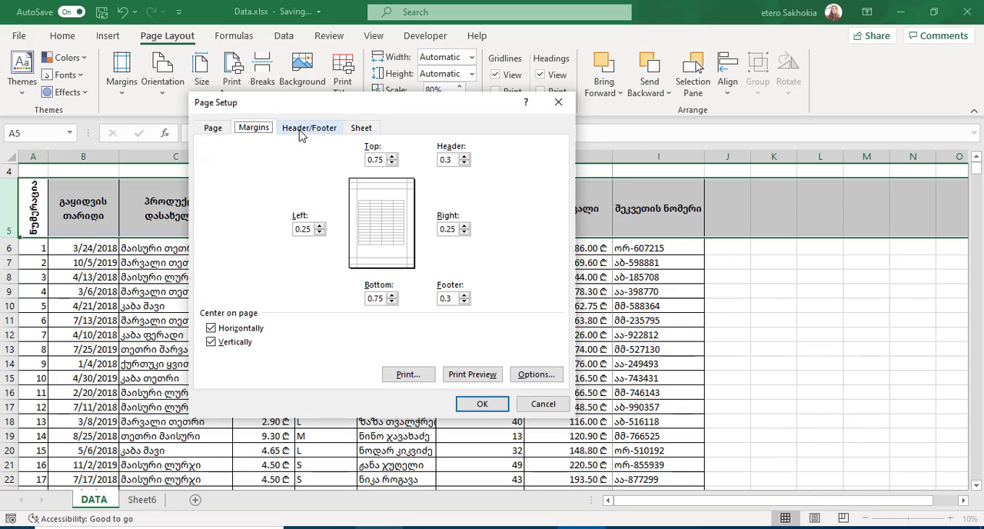
left_click(301, 129)
left_click(361, 127)
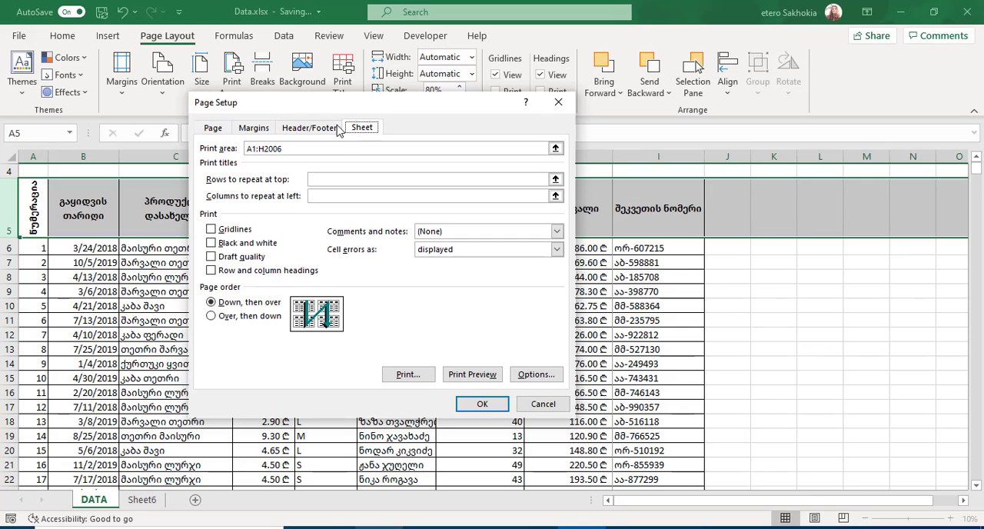
left_click(310, 128)
left_click(213, 128)
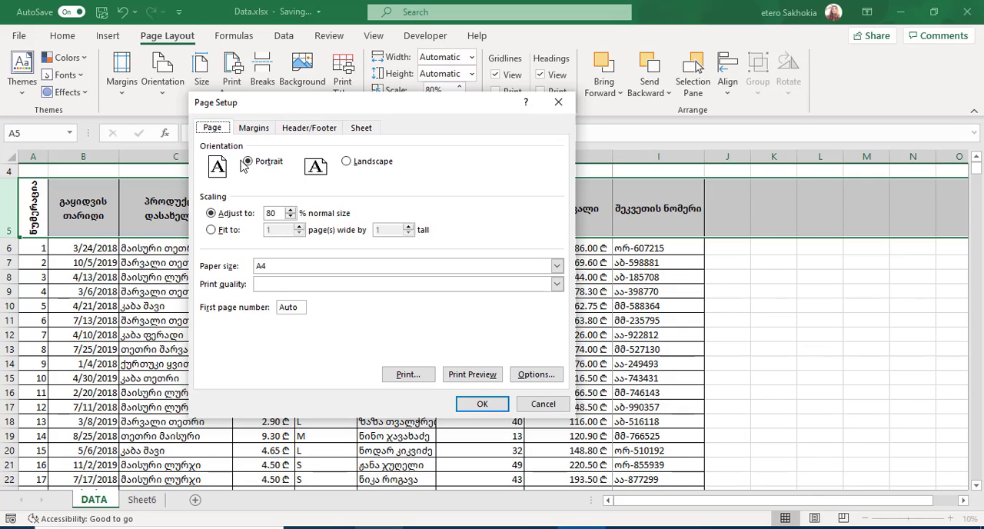
left_click(255, 131)
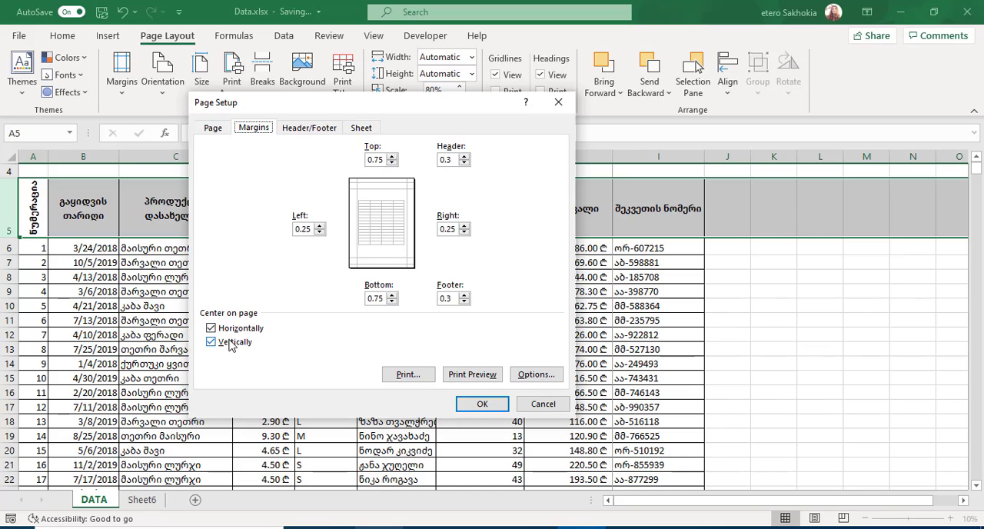
left_click(306, 129)
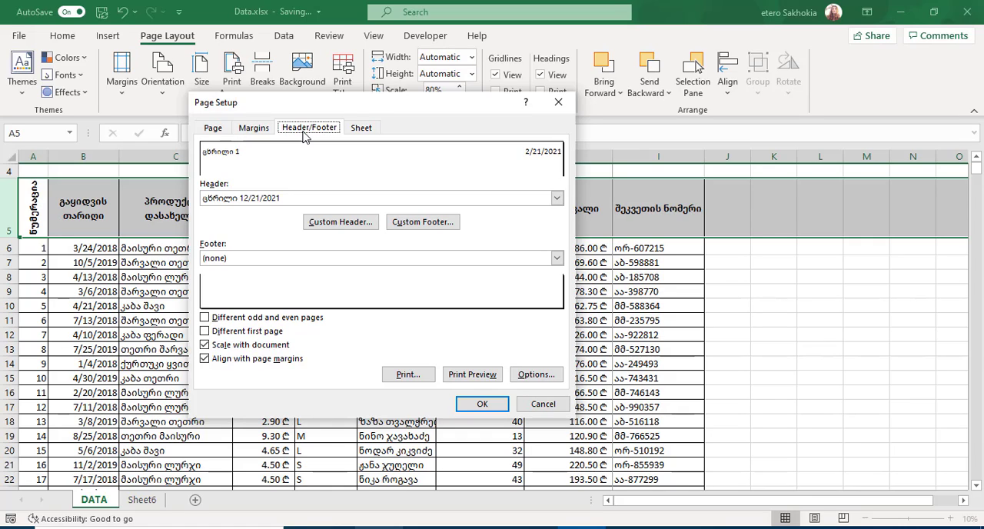
left_click(370, 131)
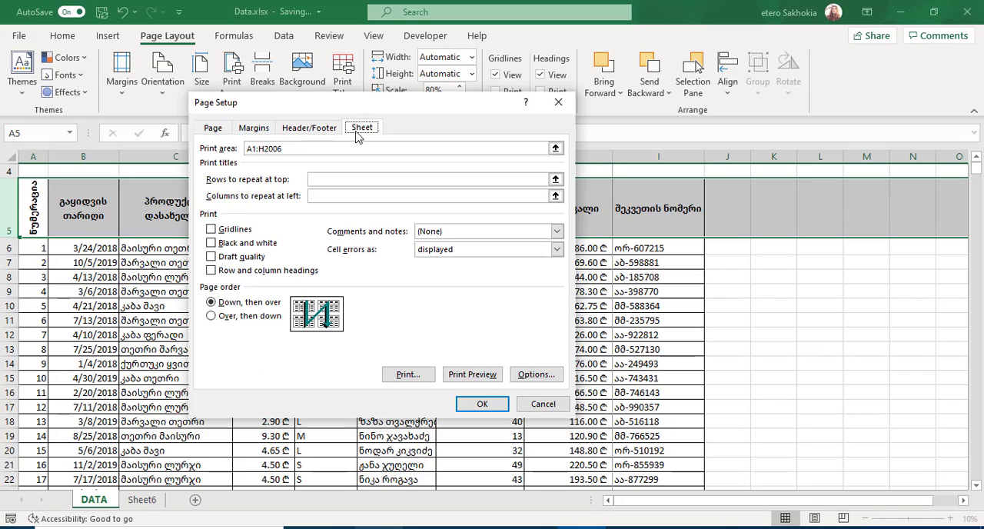
Step: Shorten the print area in the page setup to A1:H1000
left_click_drag(397, 104, 536, 111)
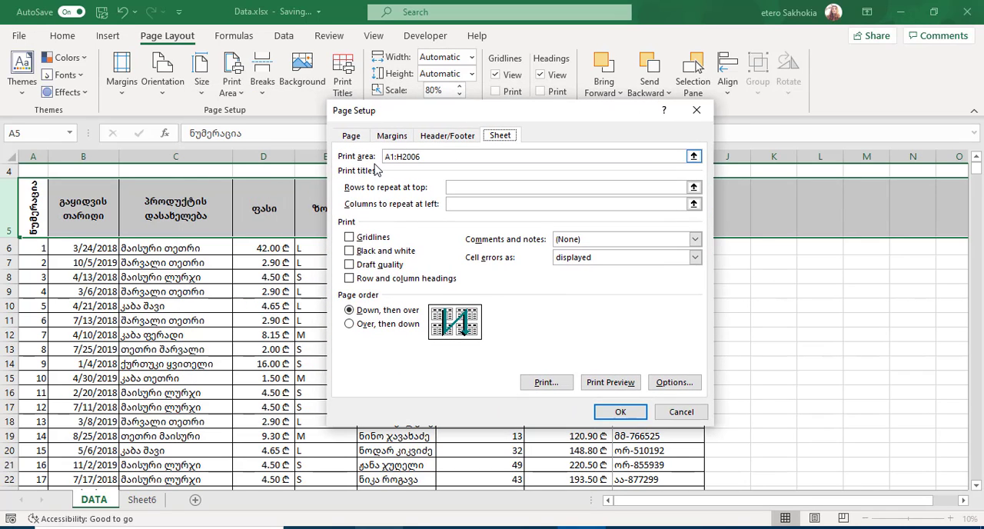
left_click(430, 157)
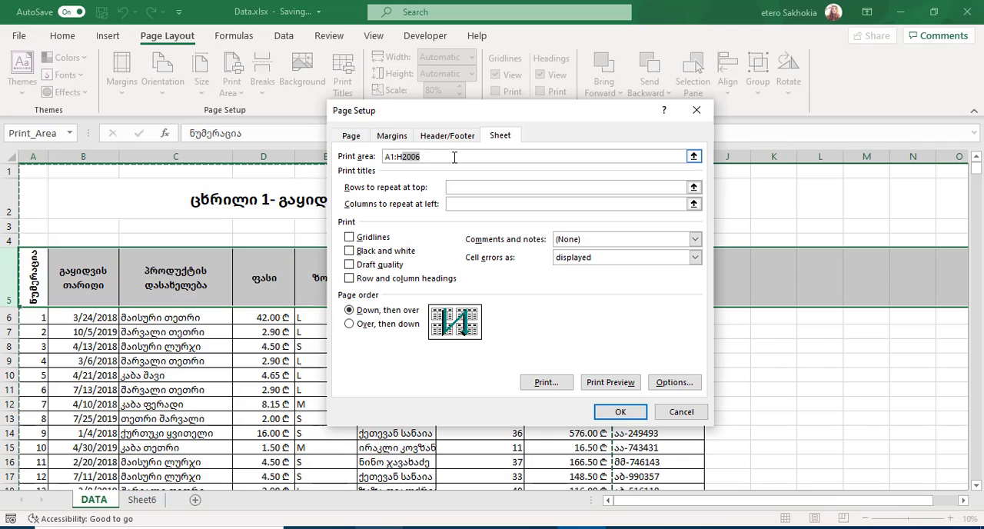
type("1000")
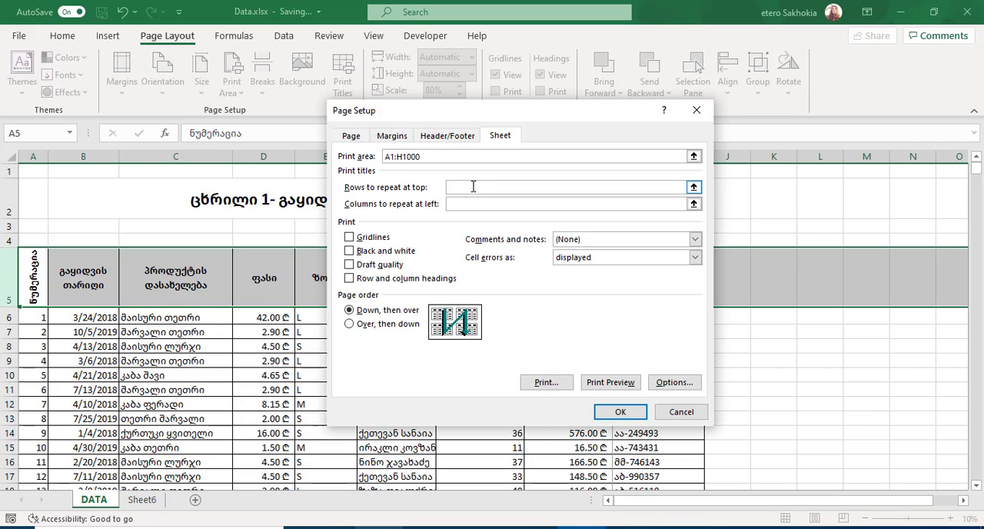
Step: Set header row 5 ($5:$5) to repeat at the top of every printed page and apply the page setup
left_click(472, 187)
left_click_drag(409, 113, 430, 91)
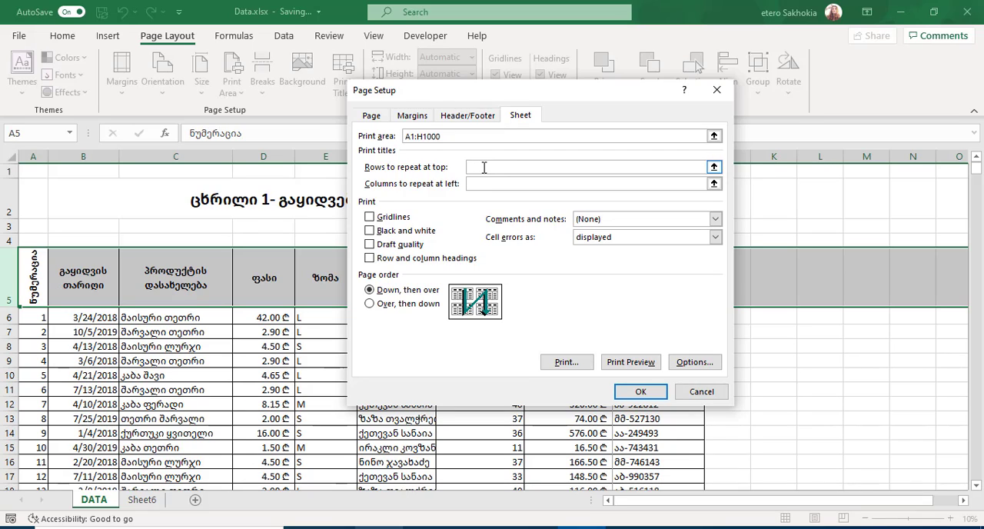
left_click(2, 276)
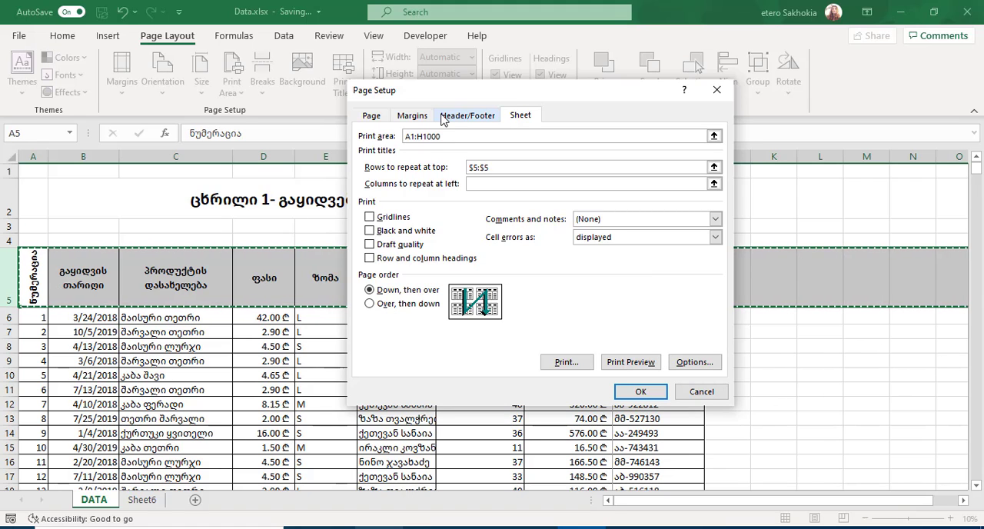
left_click_drag(509, 97, 773, 112)
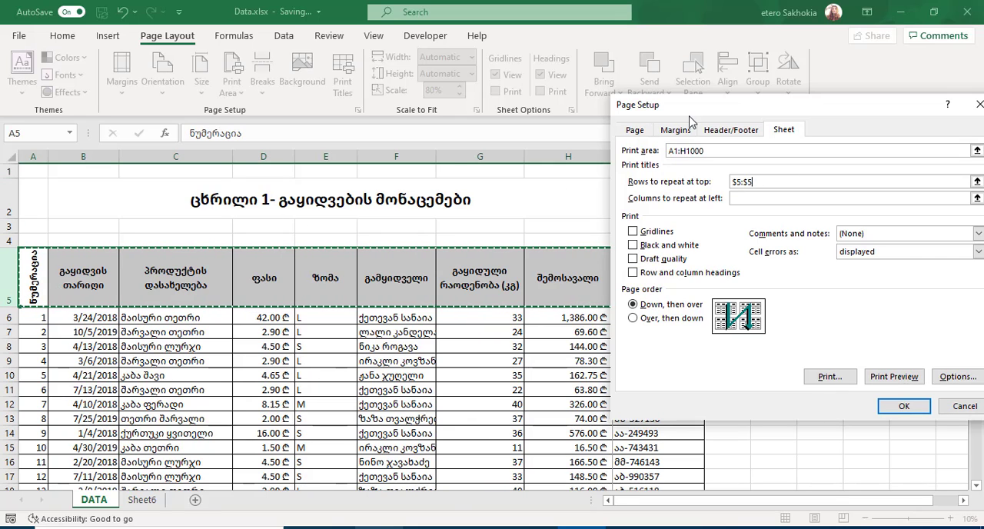
left_click_drag(746, 115, 647, 112)
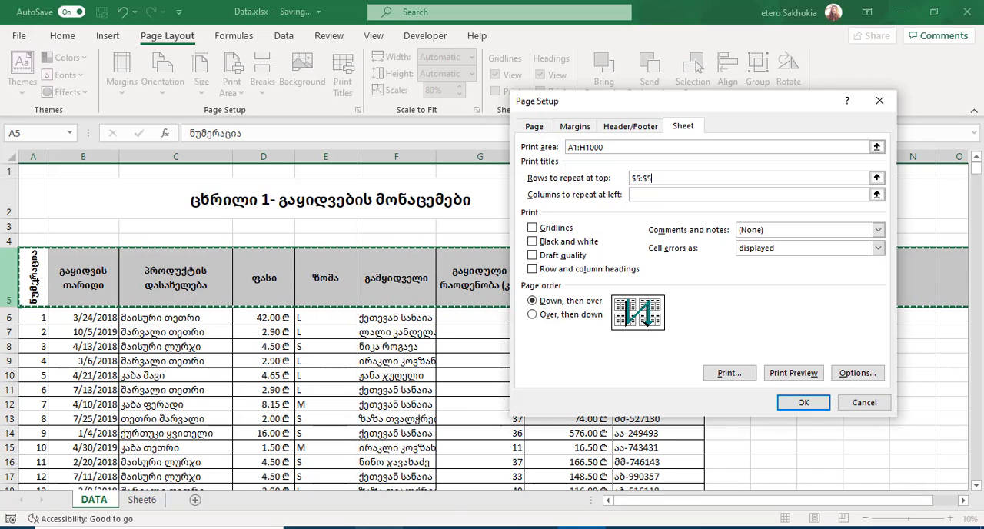
left_click(803, 403)
left_click(463, 327)
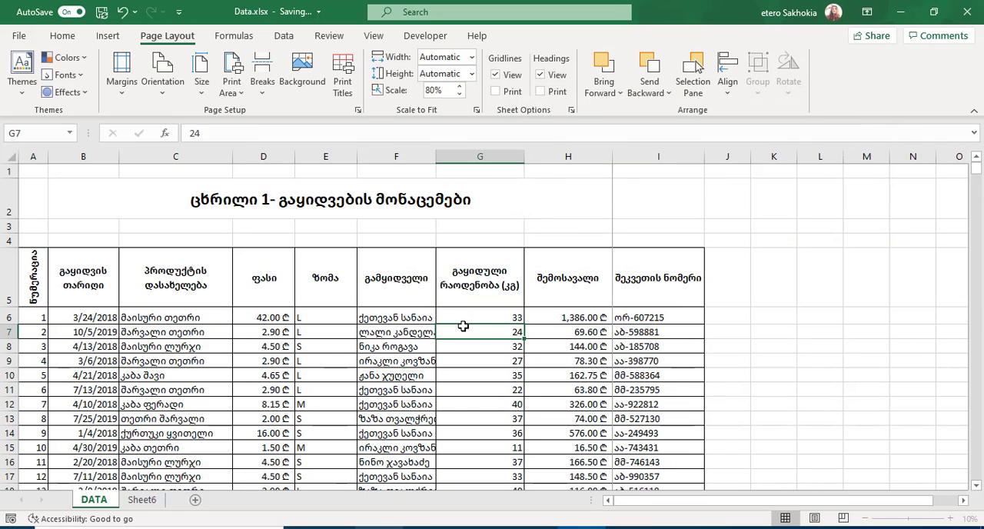
Step: Open the print preview and page through it to check the header row on the following pages
key("ctrl+p")
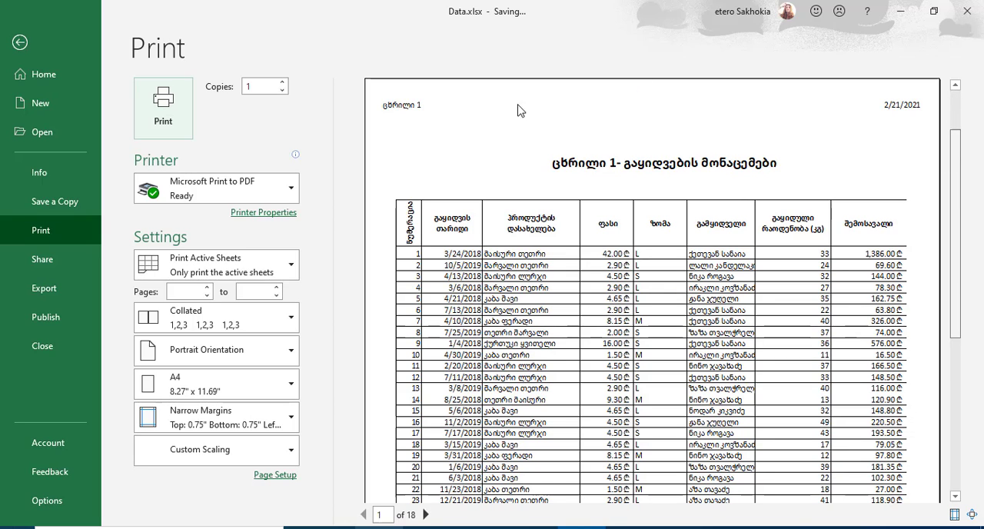
scroll(551, 154, "down", 1)
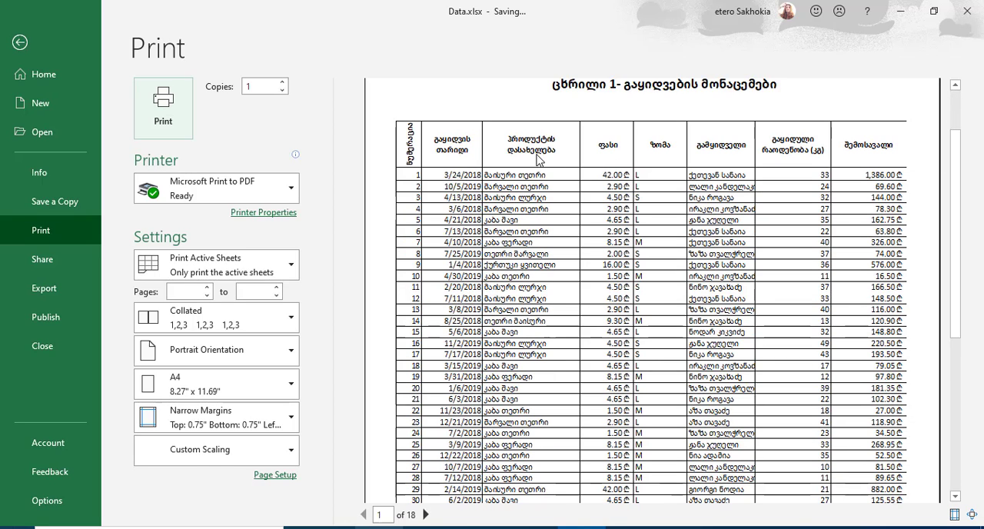
left_click(427, 514)
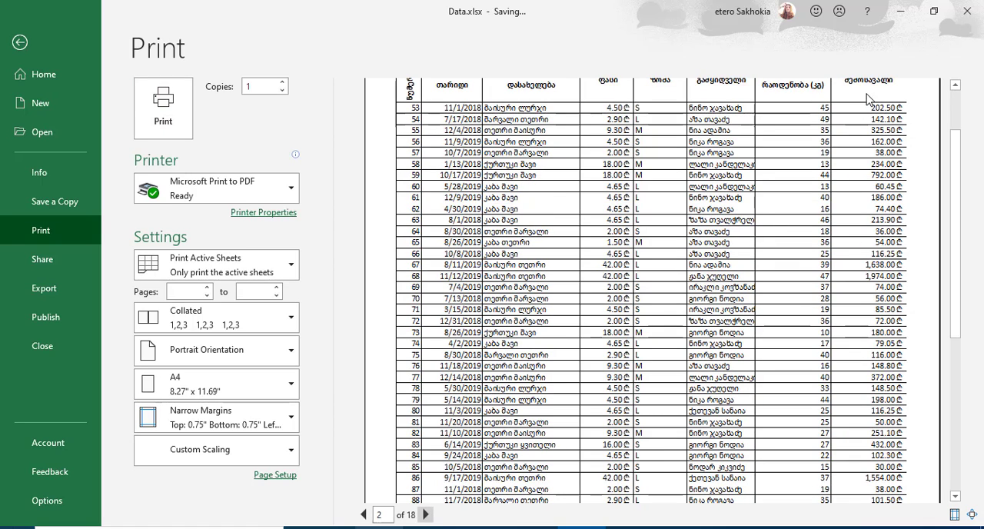
scroll(959, 102, "up", 1)
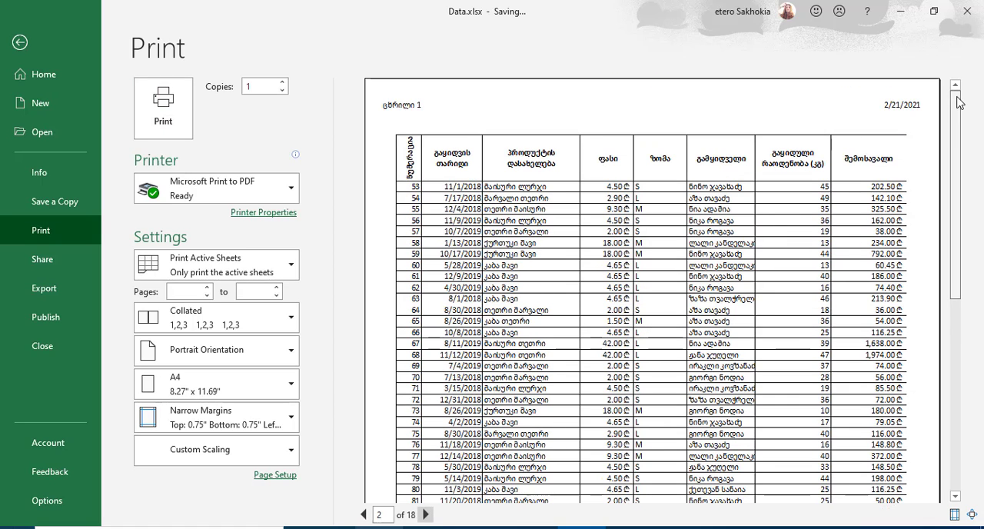
left_click(427, 514)
left_click(427, 514)
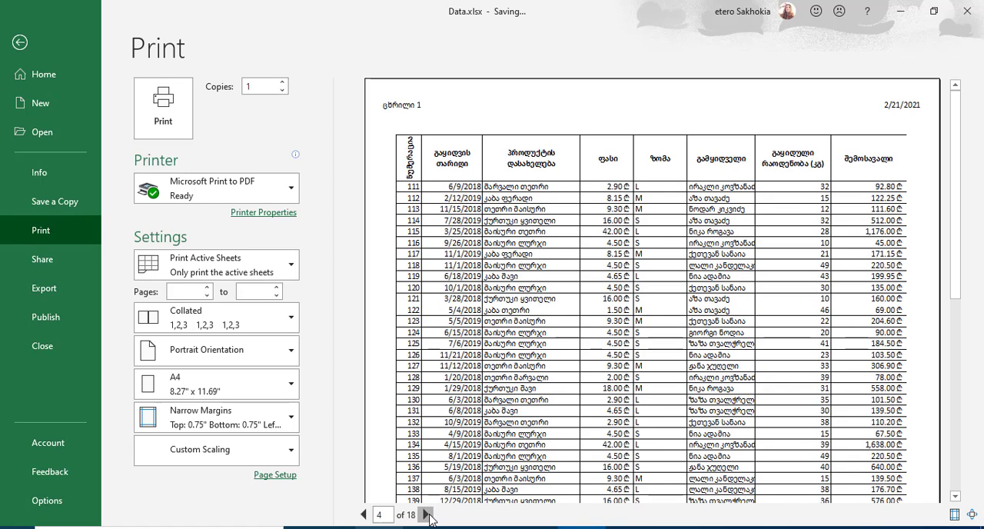
left_click(427, 514)
left_click(427, 515)
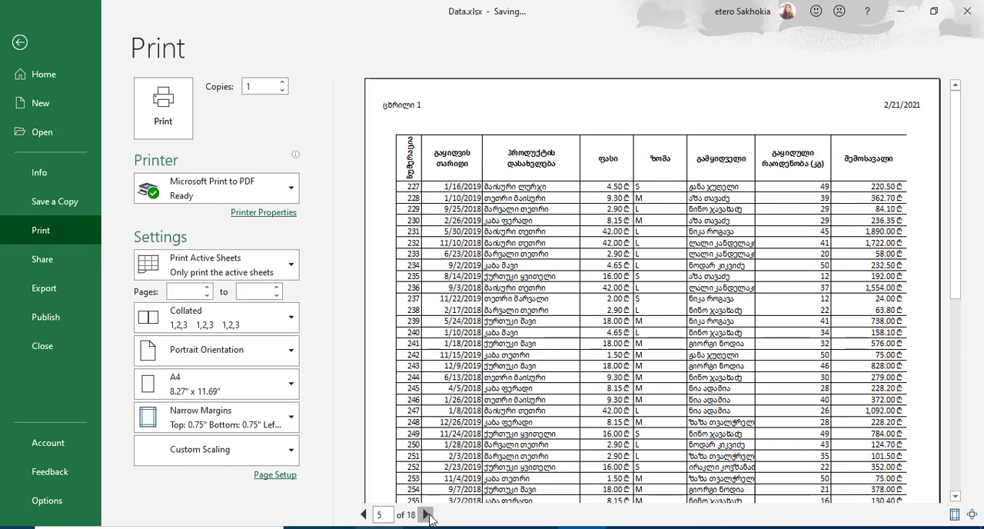